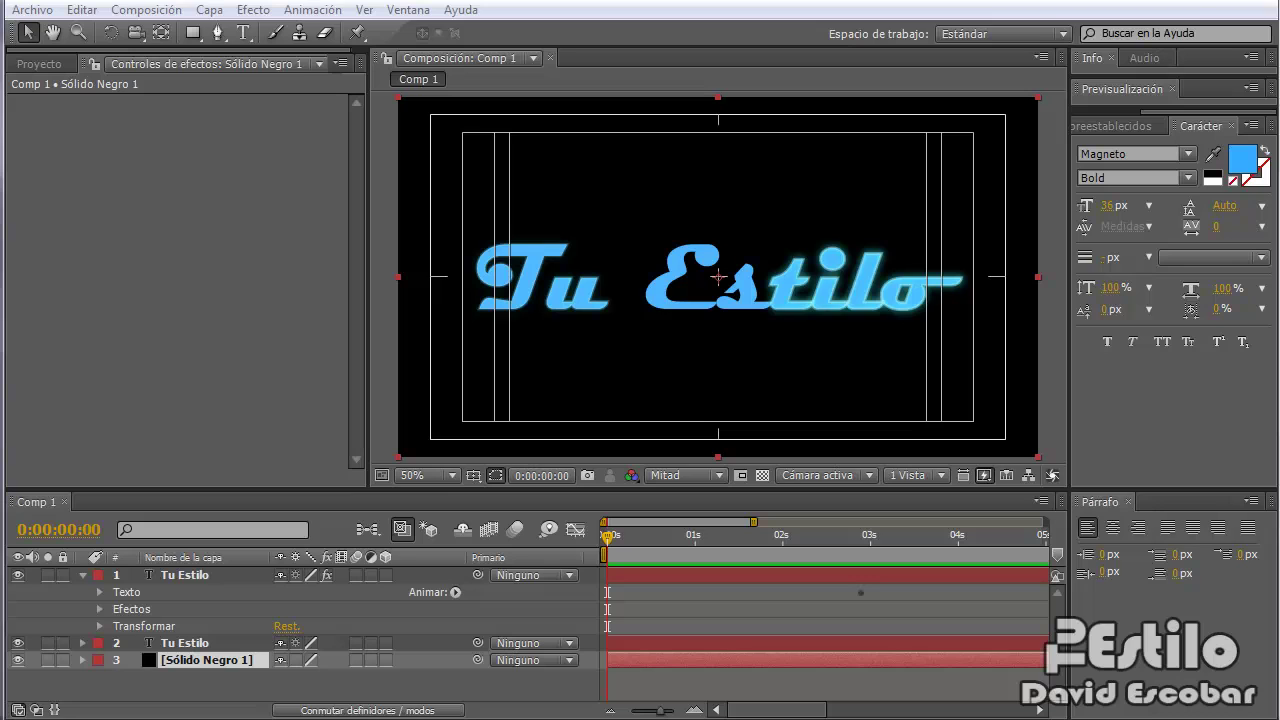
Step: Preview the glowing text animation in Comp 1, then start a new composition with Ctrl+N
click(363, 698)
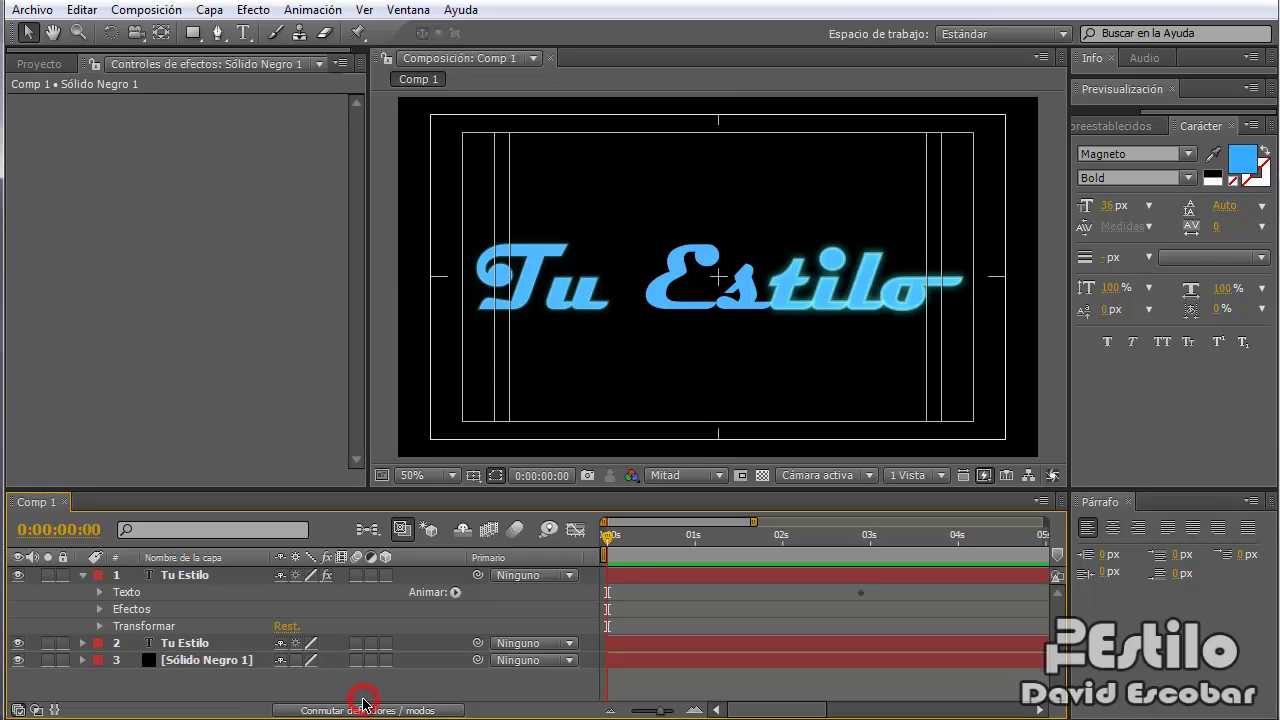
key(space)
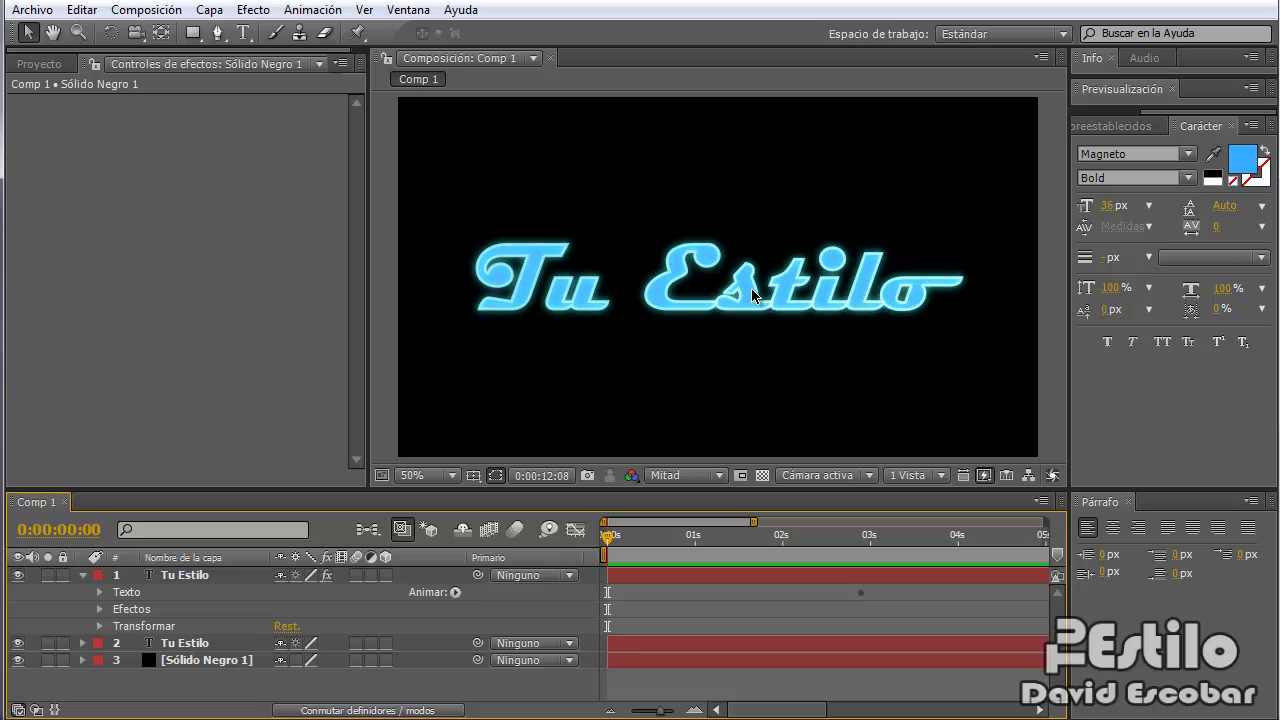
click(295, 687)
key(ctrl+n)
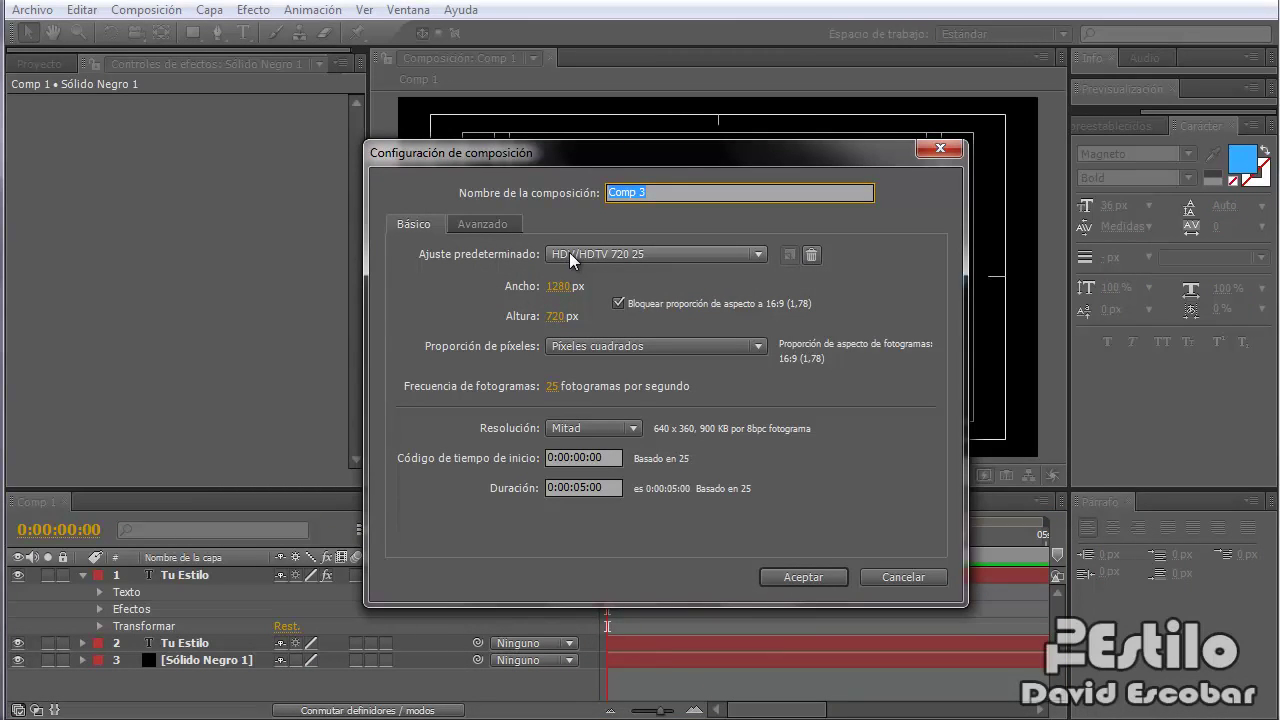
Step: Create Comp 3 from the HDV/HDTV 720 25 preset at 1280×720, 25 fps, 5 seconds
click(577, 253)
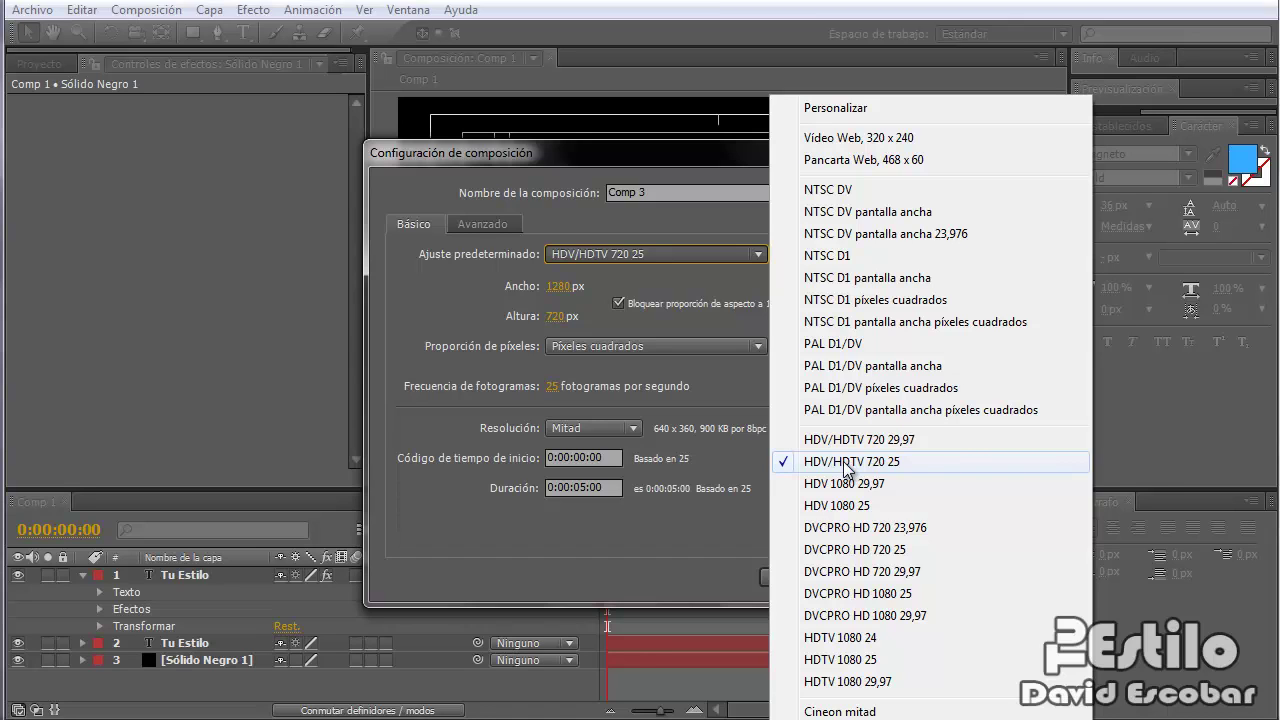
click(846, 468)
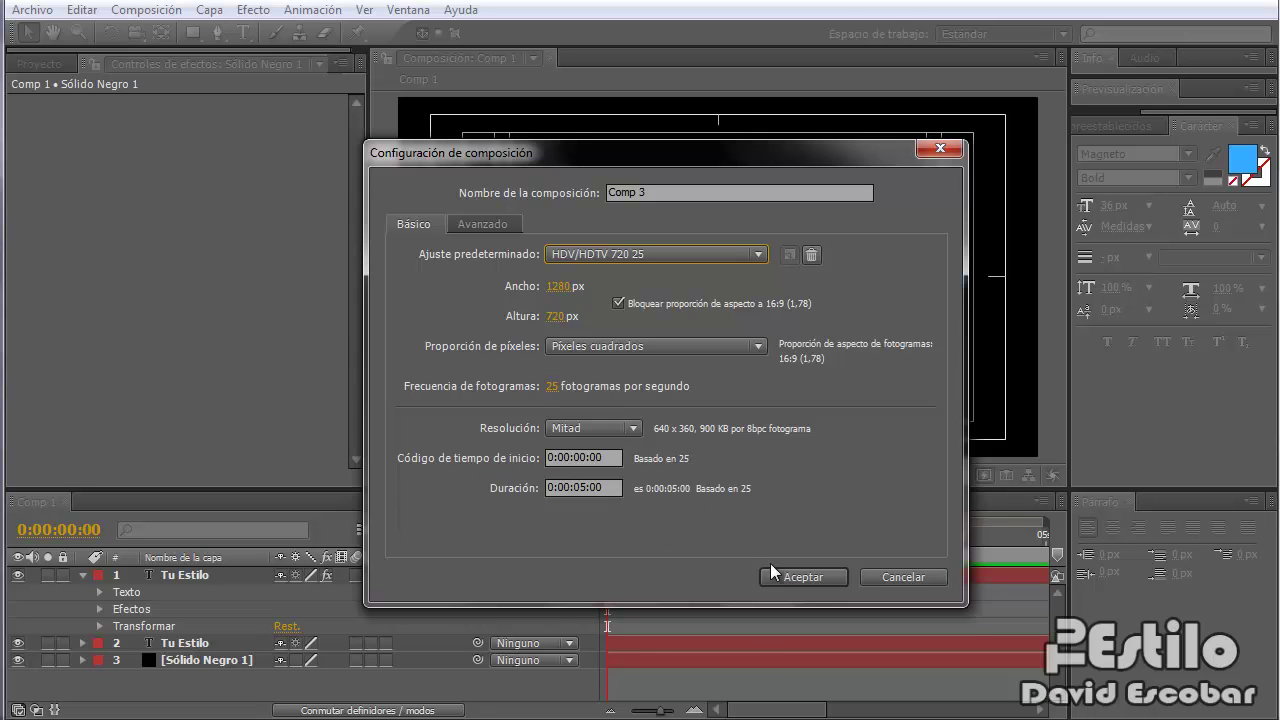
click(806, 580)
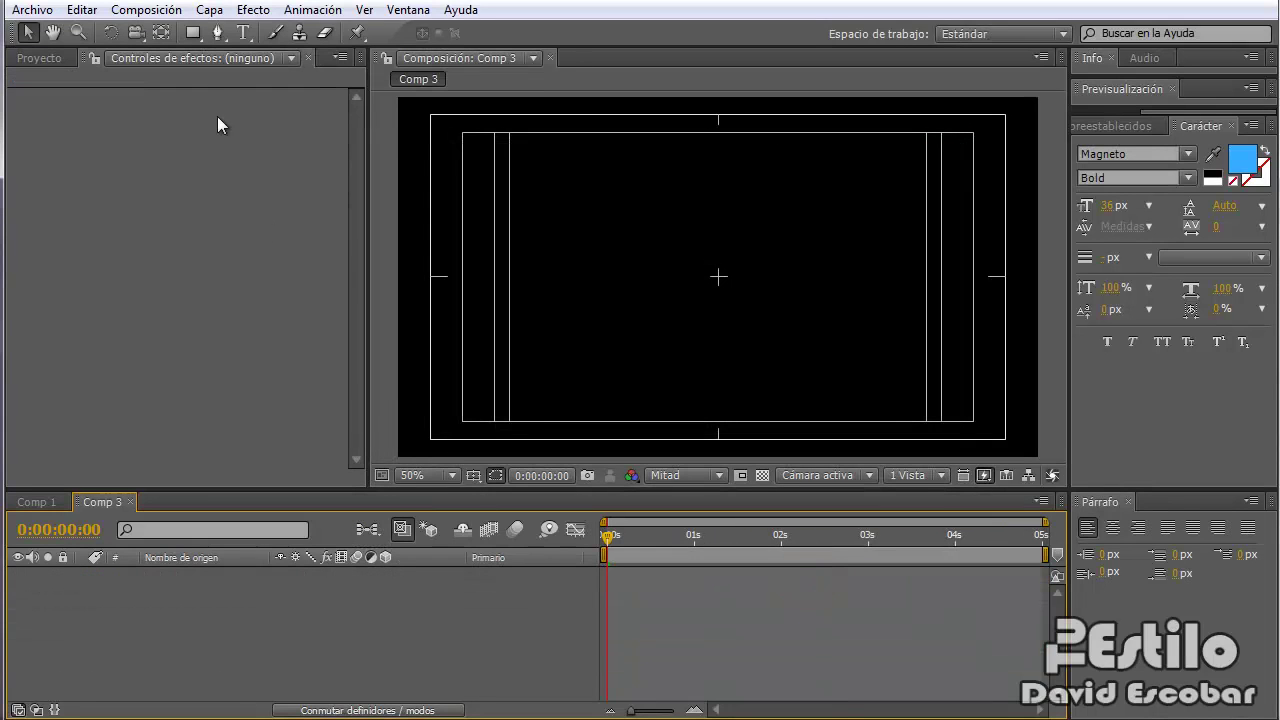
Step: Add a 'Tu Estilo' text layer and scale it up to span most of the frame
click(243, 32)
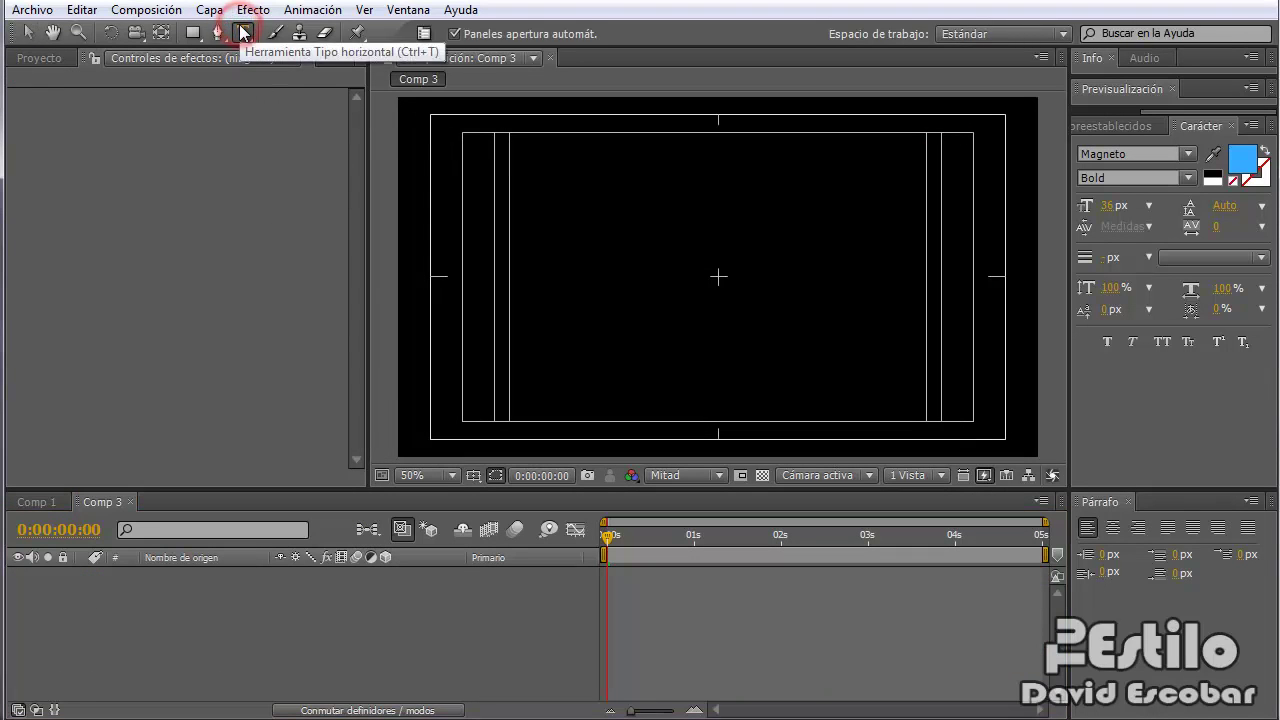
click(540, 280)
text(Tu Estilo)
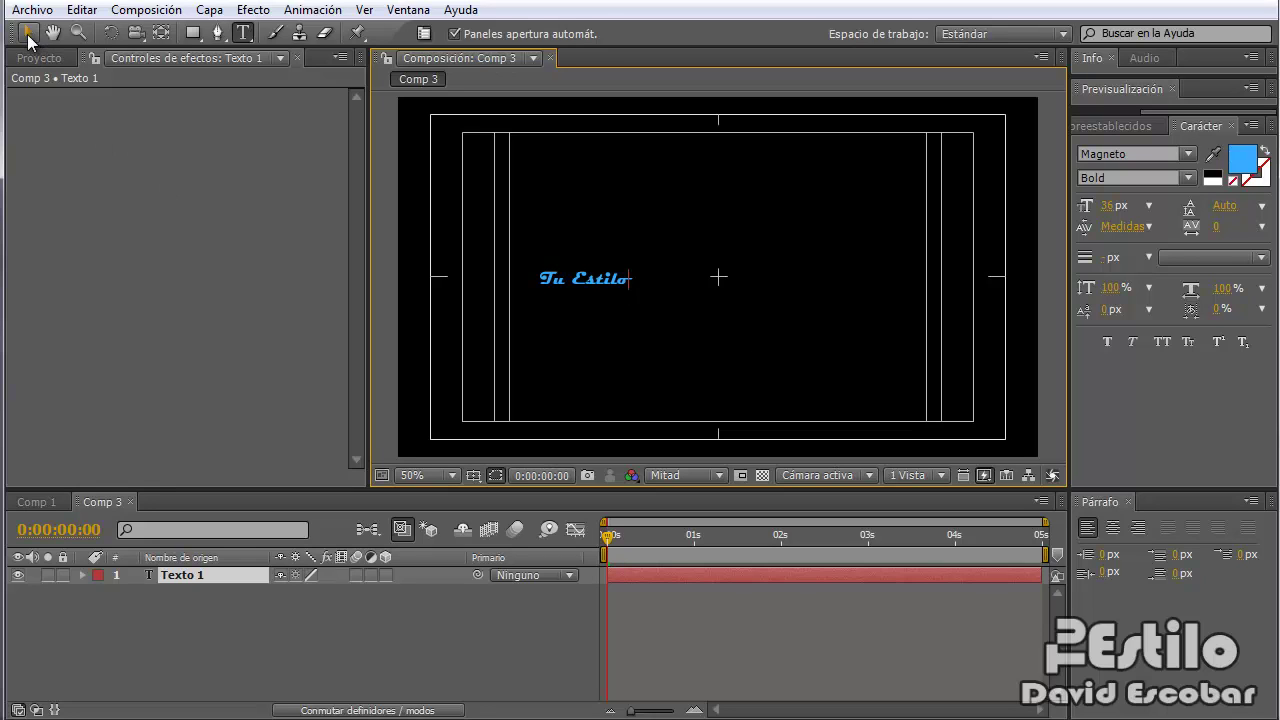
click(28, 32)
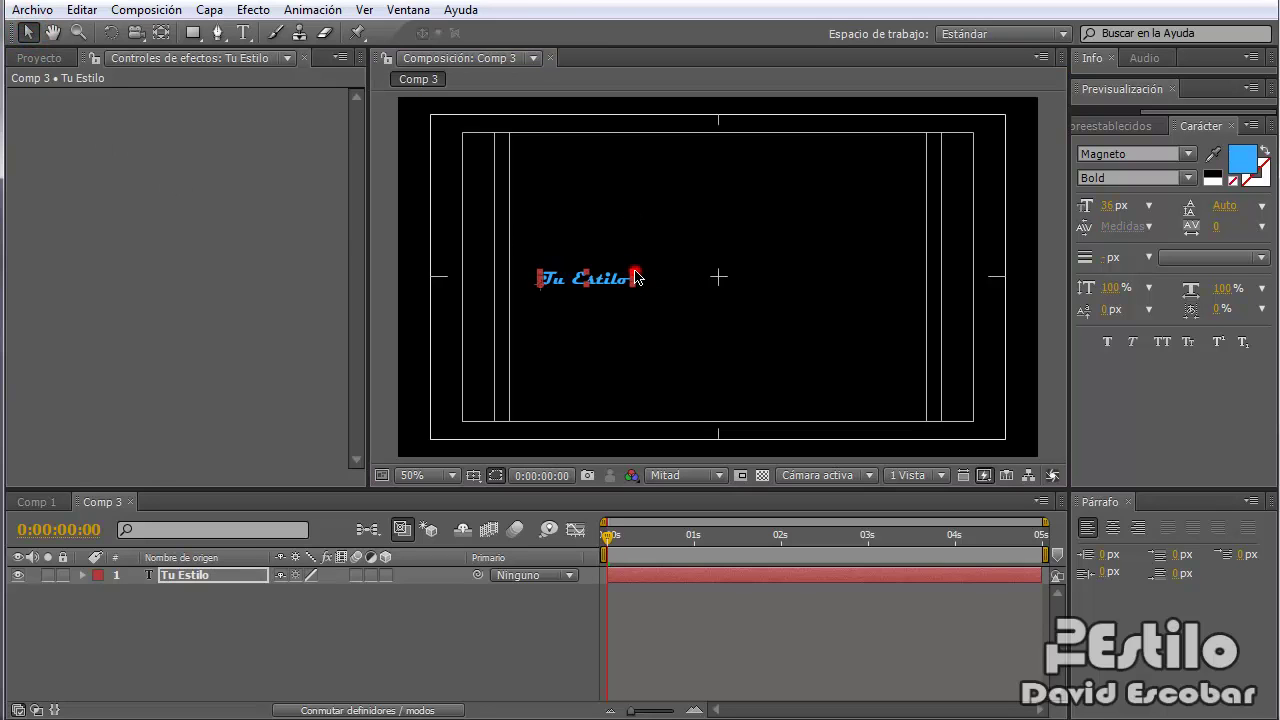
drag(636, 277, 810, 291)
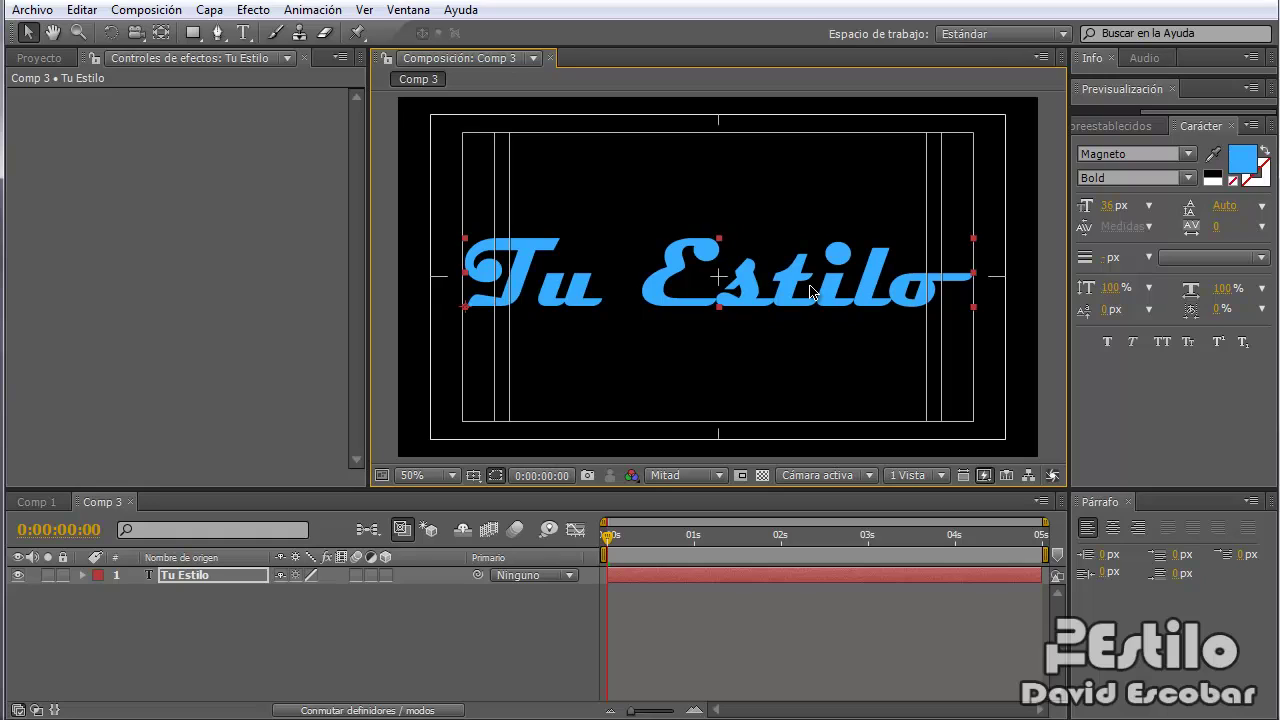
Step: Nudge the Tu Estilo text two steps lower and duplicate it as Tu Estilo 2
key(Down)
key(Down)
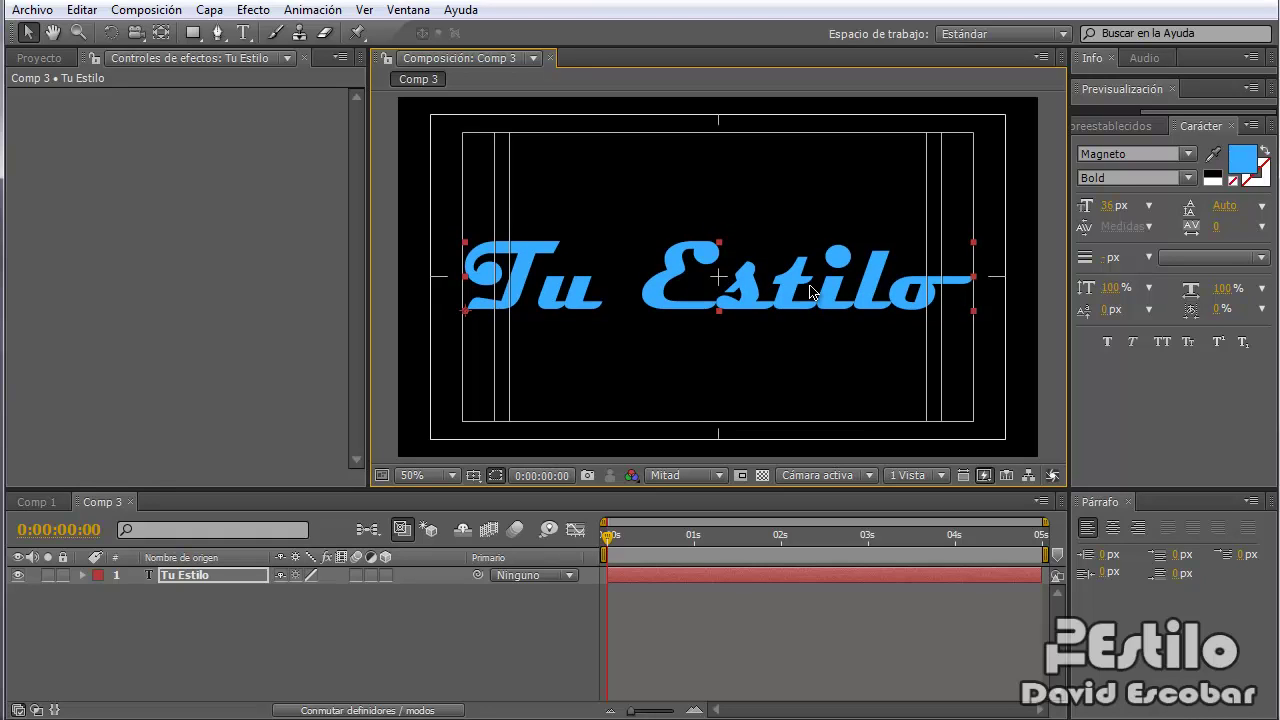
key(Down)
key(Down)
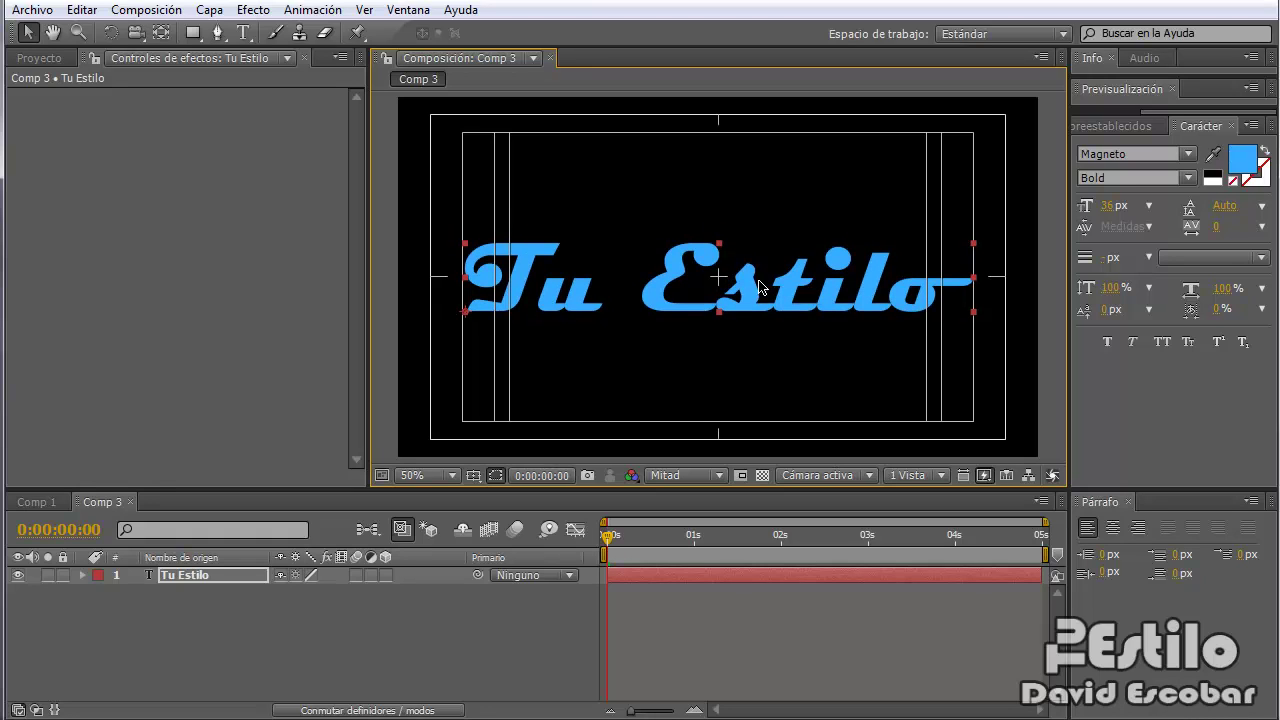
click(195, 579)
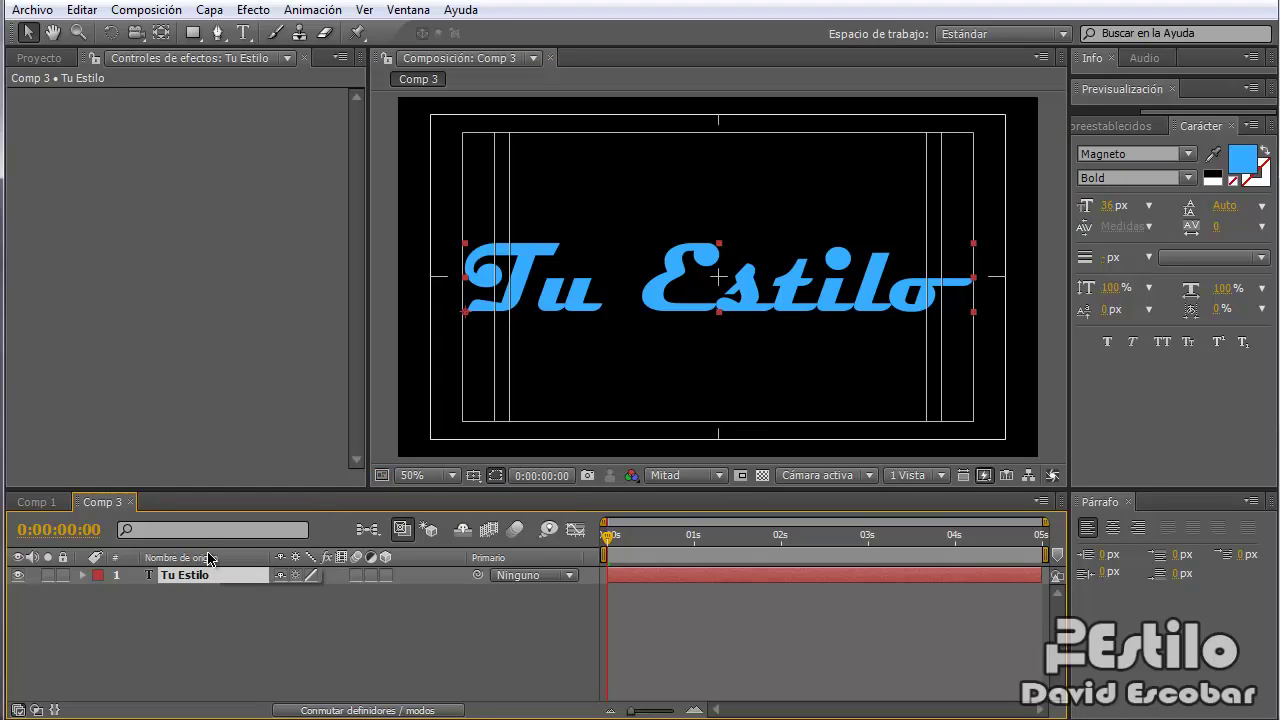
key(ctrl+d)
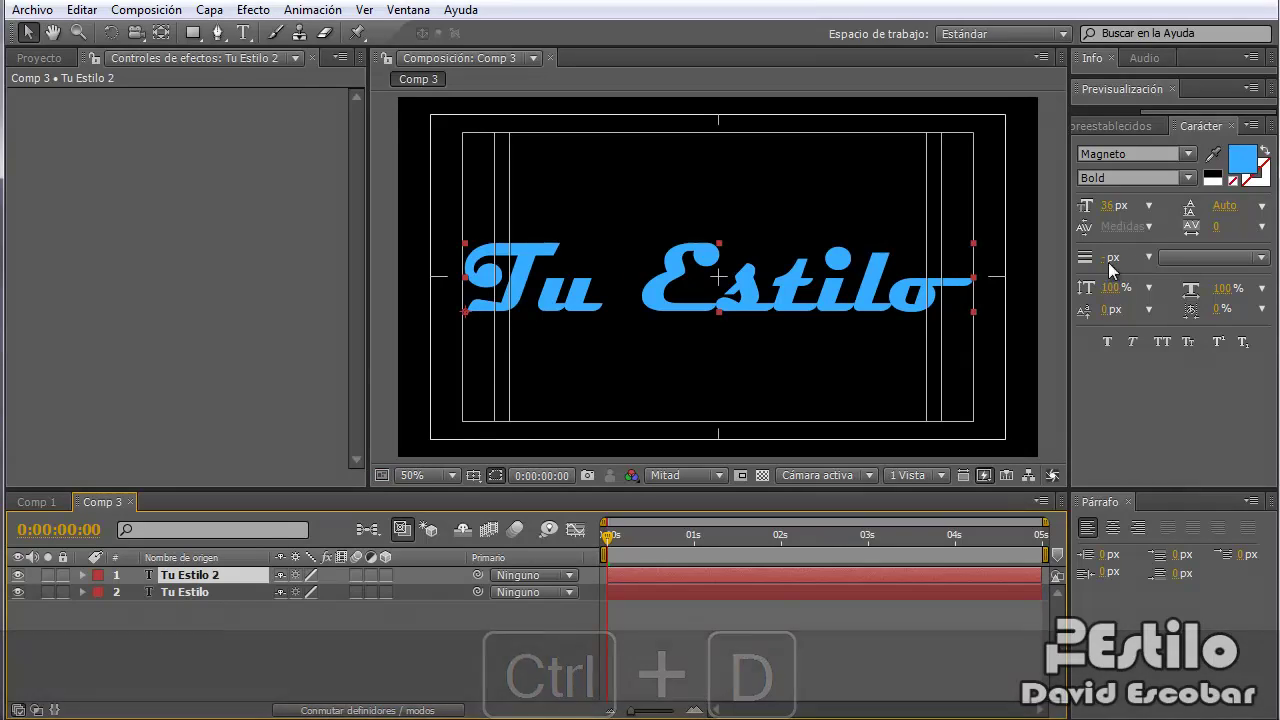
Step: Enable a stroke on the duplicate text and set its colour to light blue 9BD6FF
click(1235, 188)
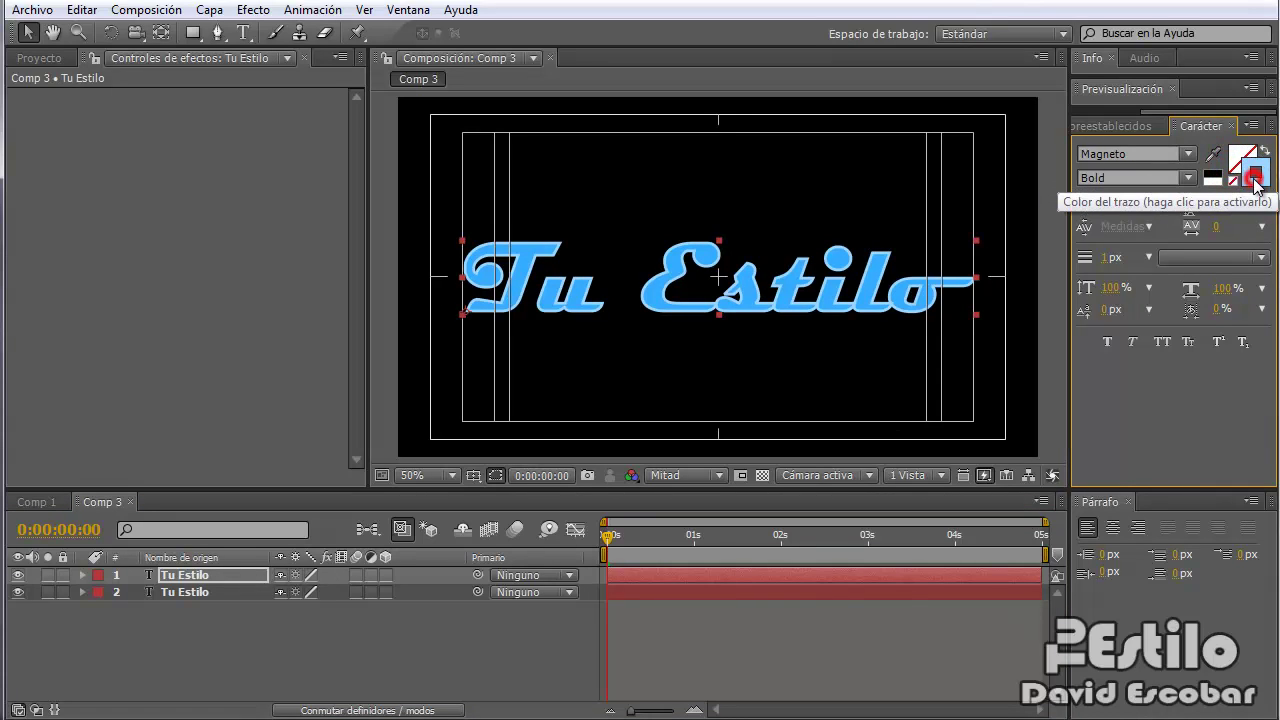
click(1266, 184)
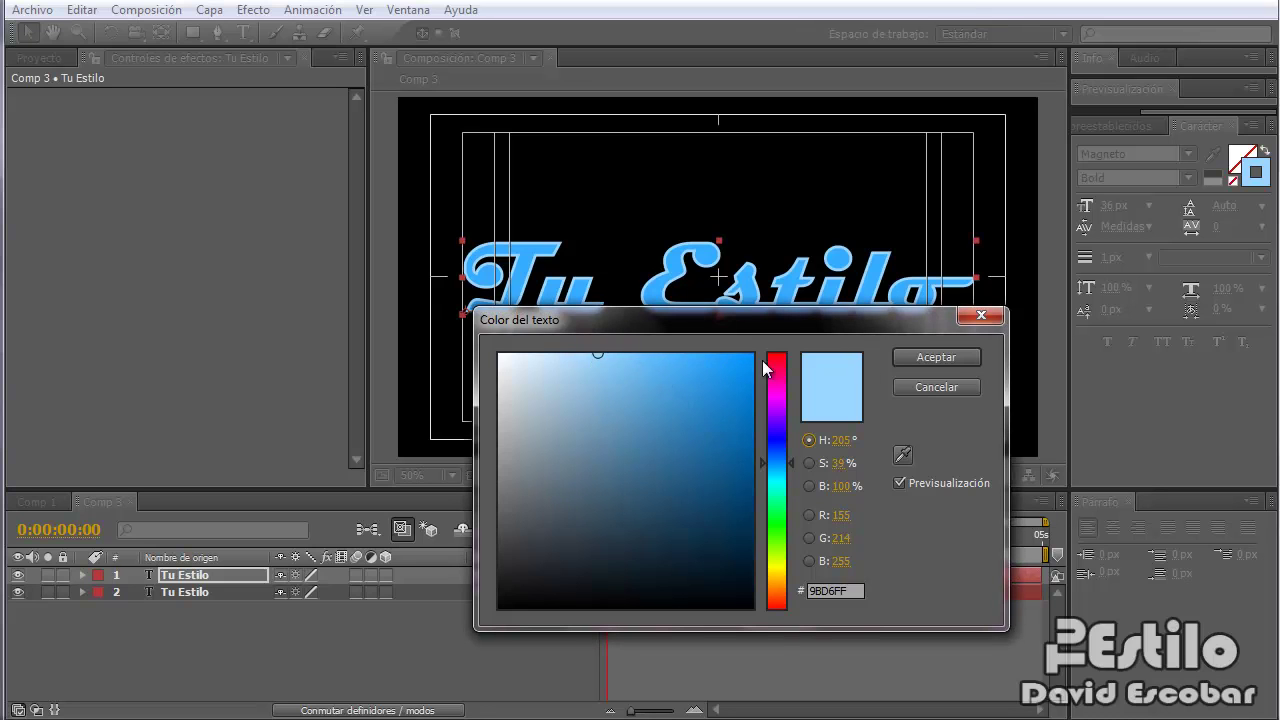
click(940, 358)
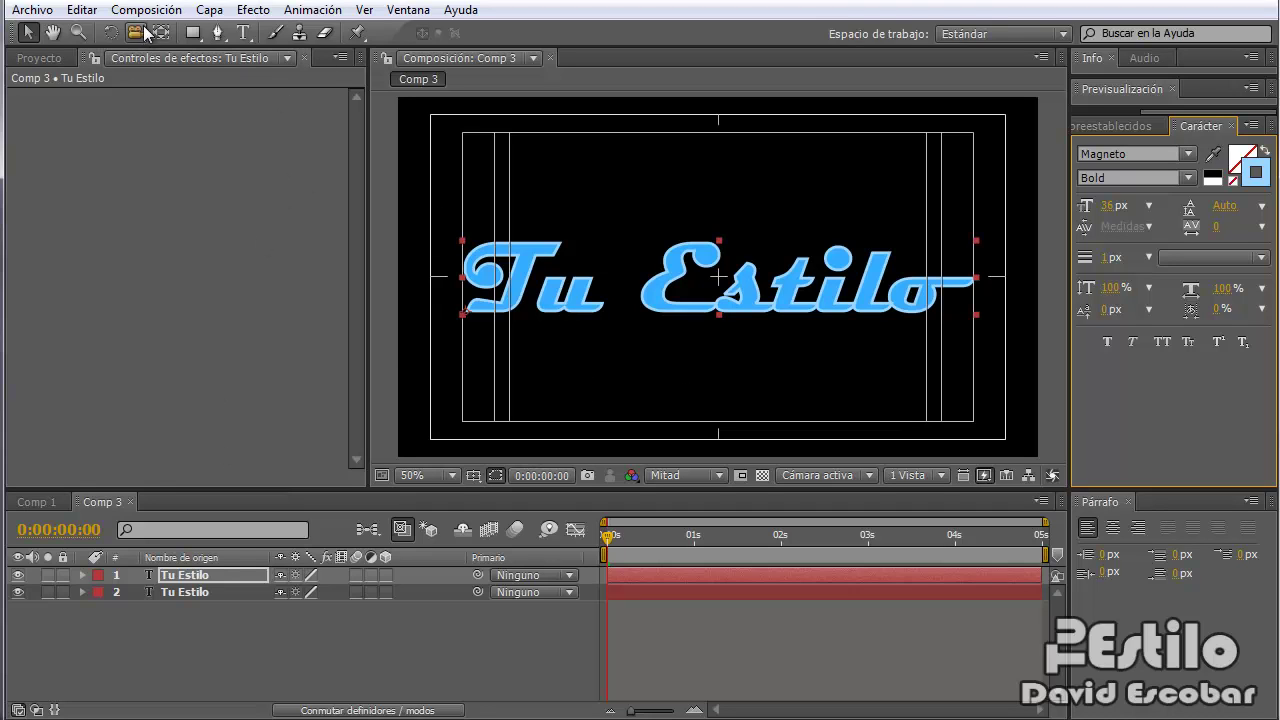
Step: Apply the Resplandor glow from Efecto > Estilizar to the top Tu Estilo layer
click(253, 10)
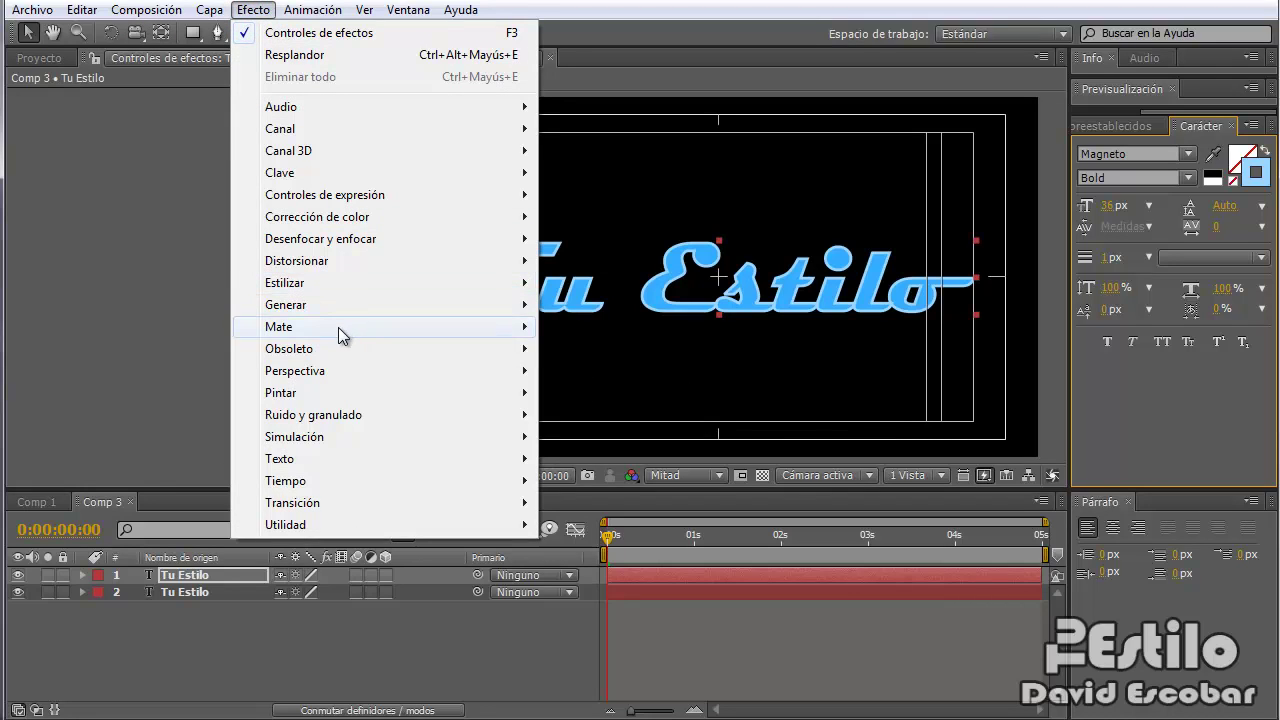
mouse_move(341, 288)
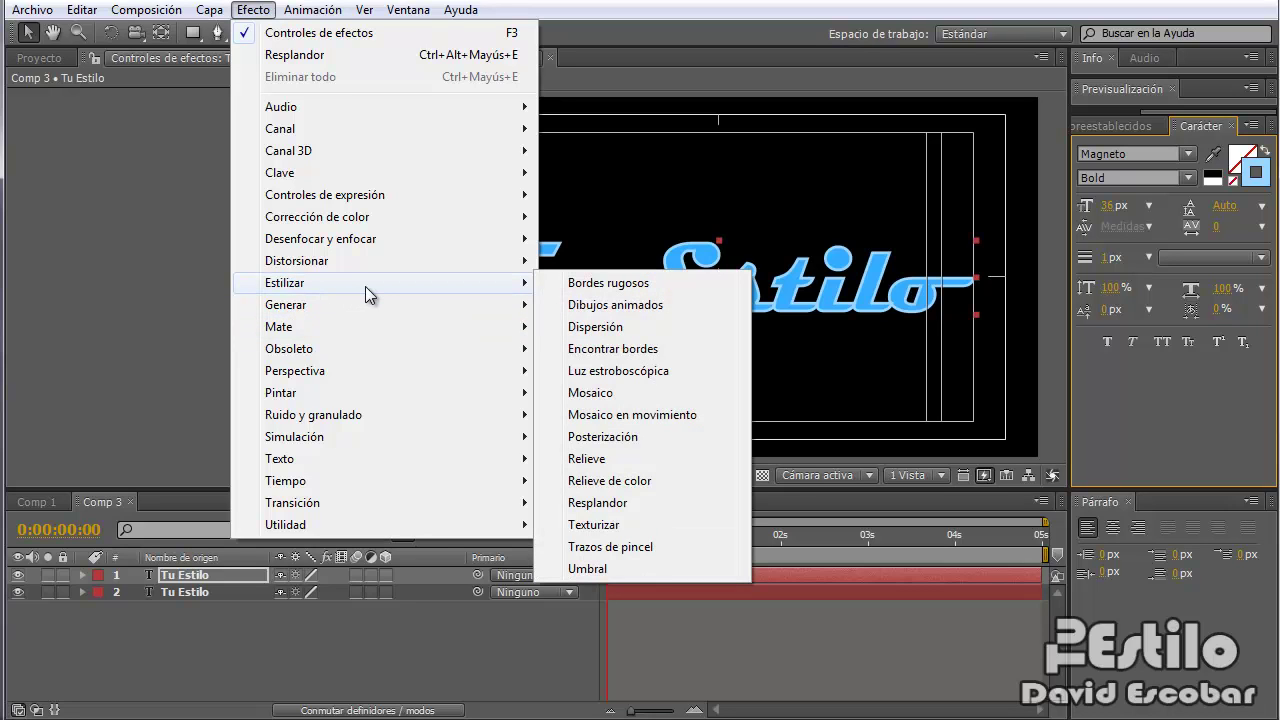
click(585, 502)
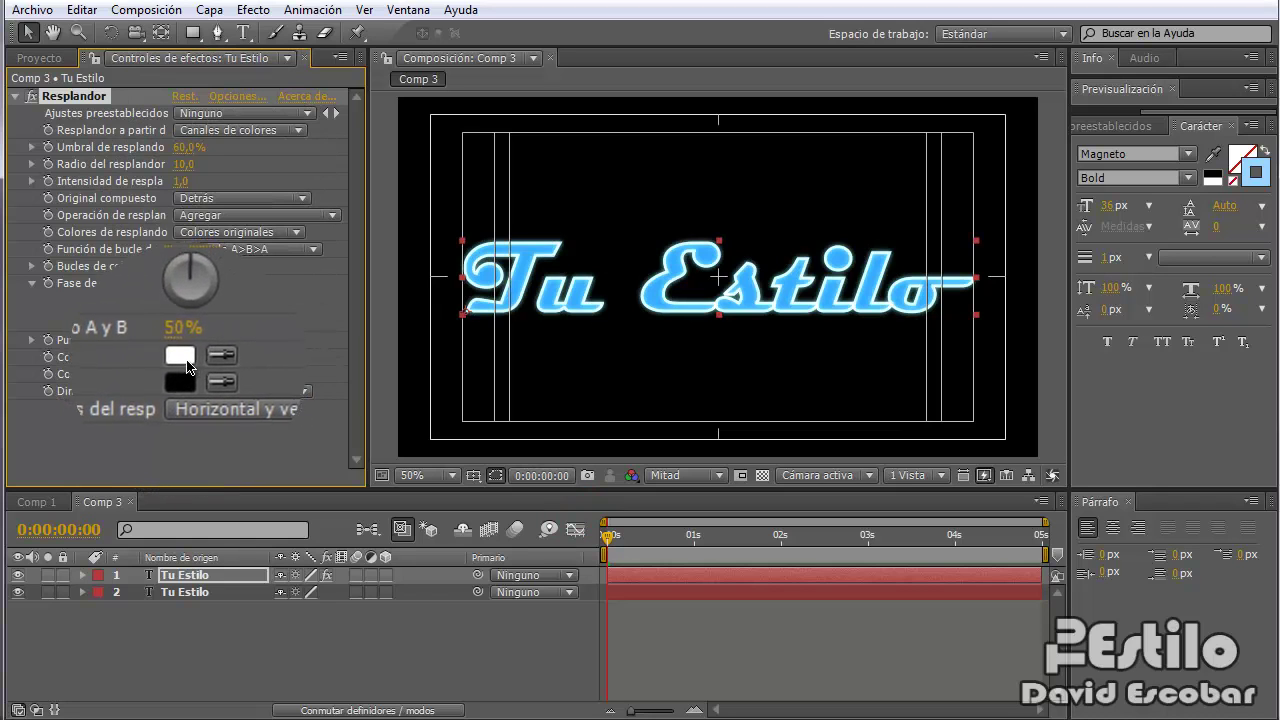
Step: Set glow Color A to sky blue 5DD3FF and Color B to 2BB7FF
click(183, 358)
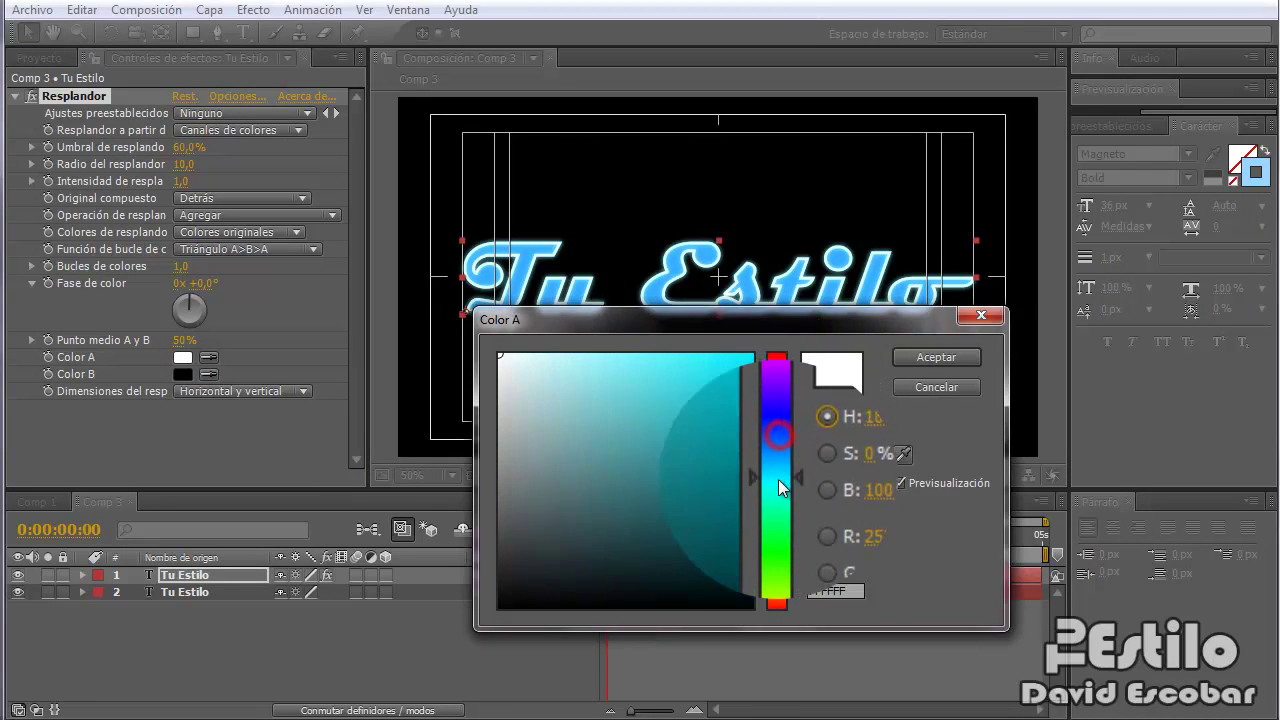
drag(695, 417, 659, 354)
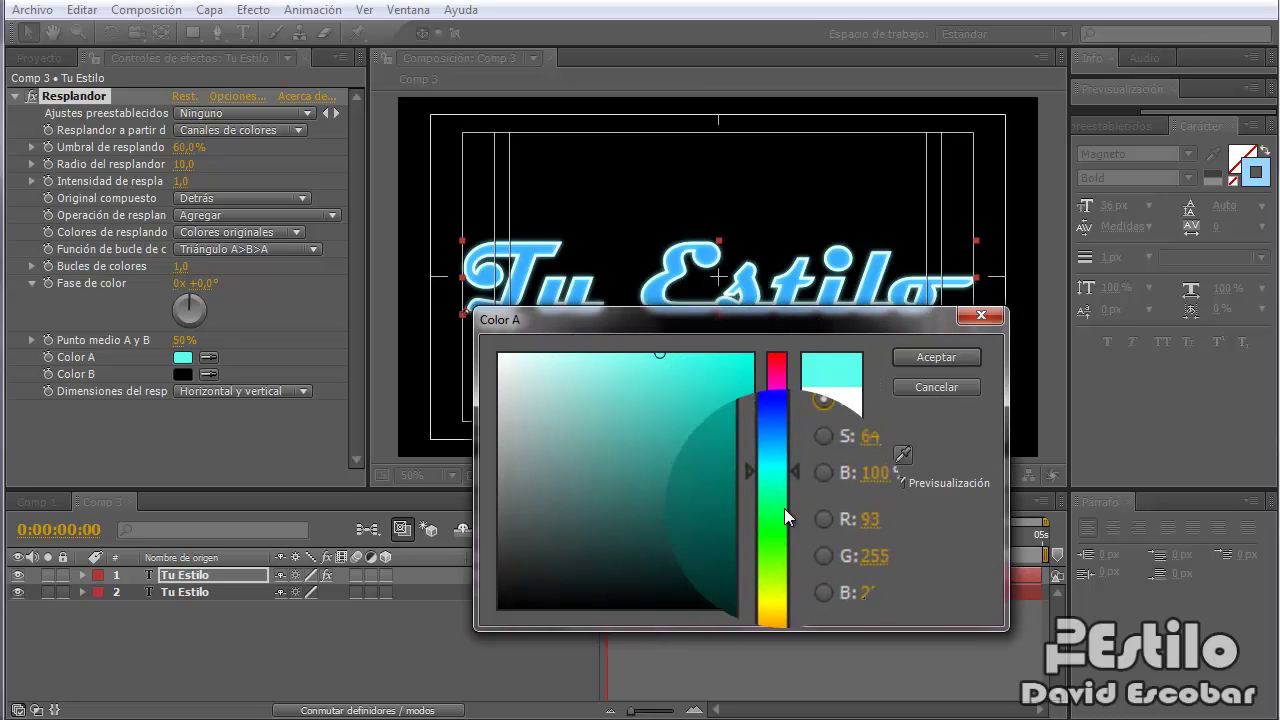
drag(767, 485, 761, 469)
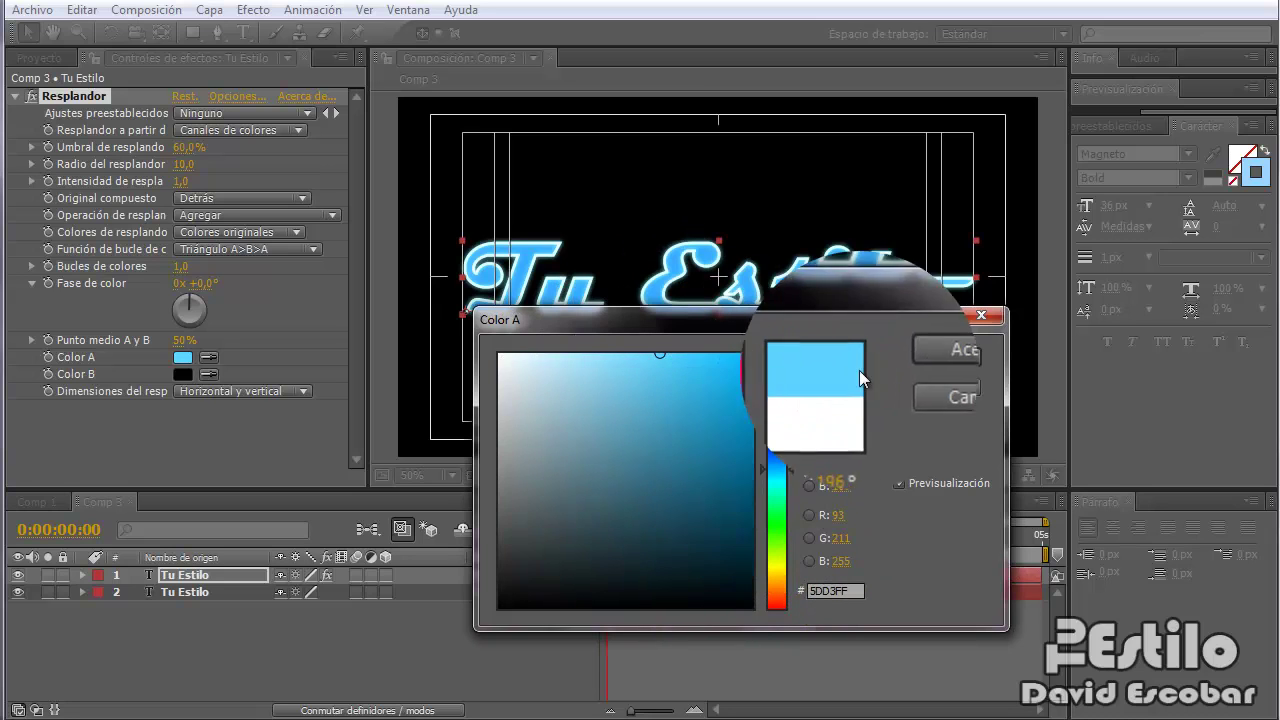
click(924, 356)
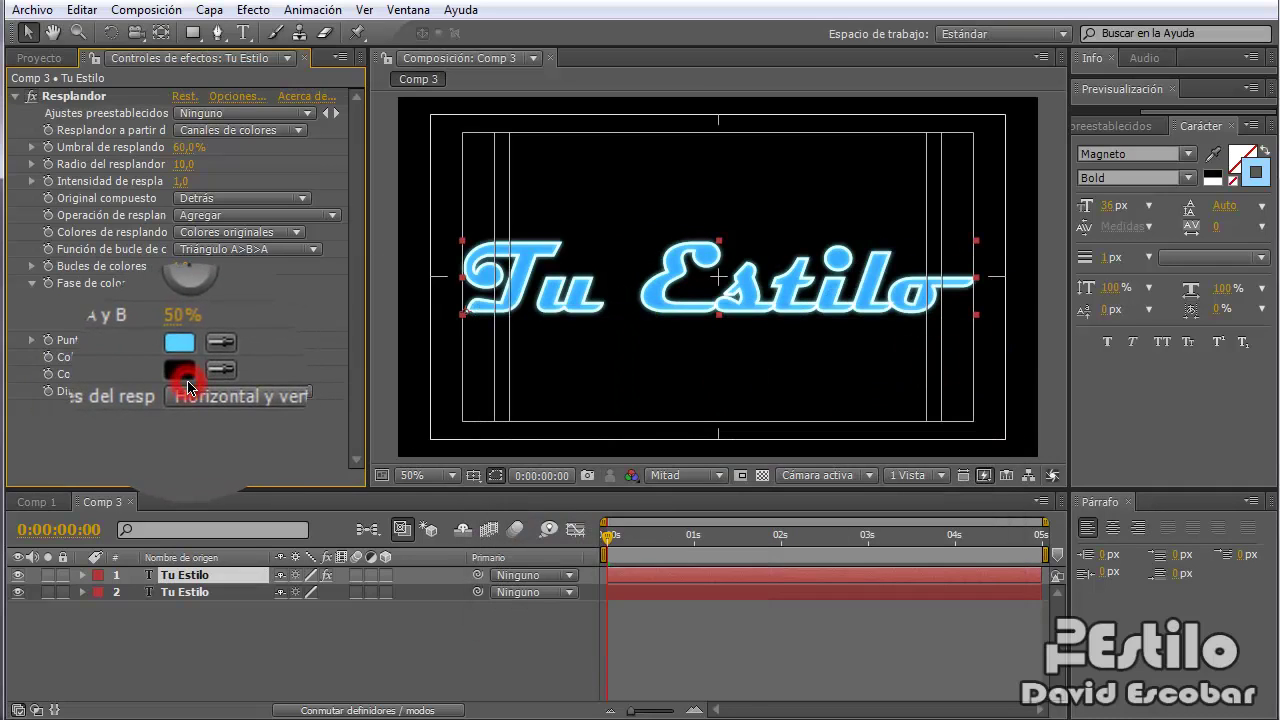
click(182, 374)
click(775, 470)
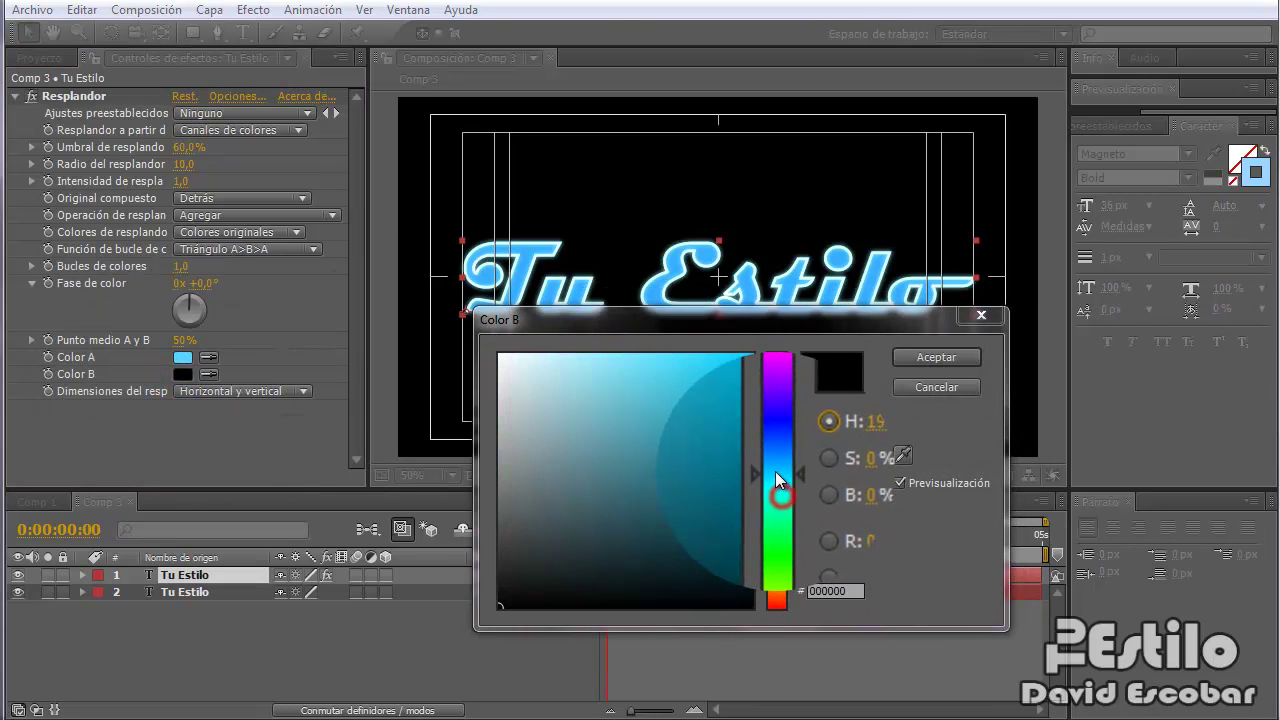
drag(654, 396, 710, 354)
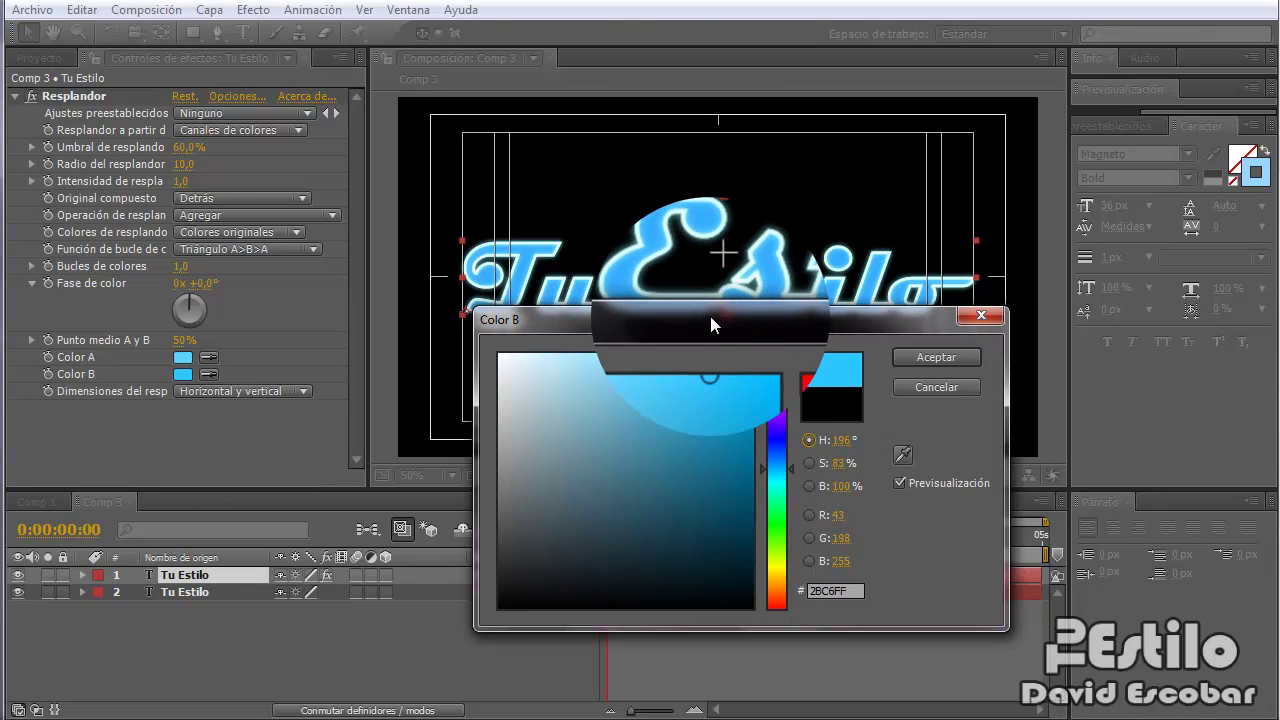
drag(785, 477, 780, 466)
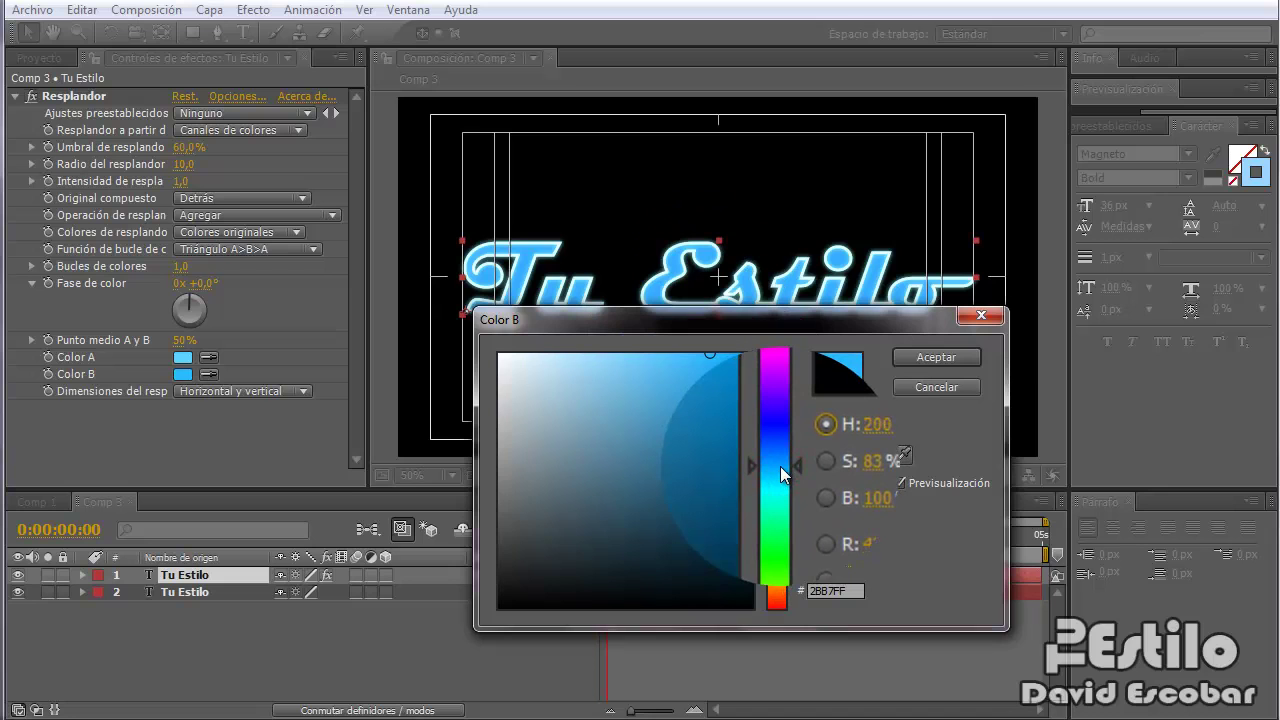
Step: Confirm Color B and set the glow colour cycling to Dientes de sierra A>B
click(918, 357)
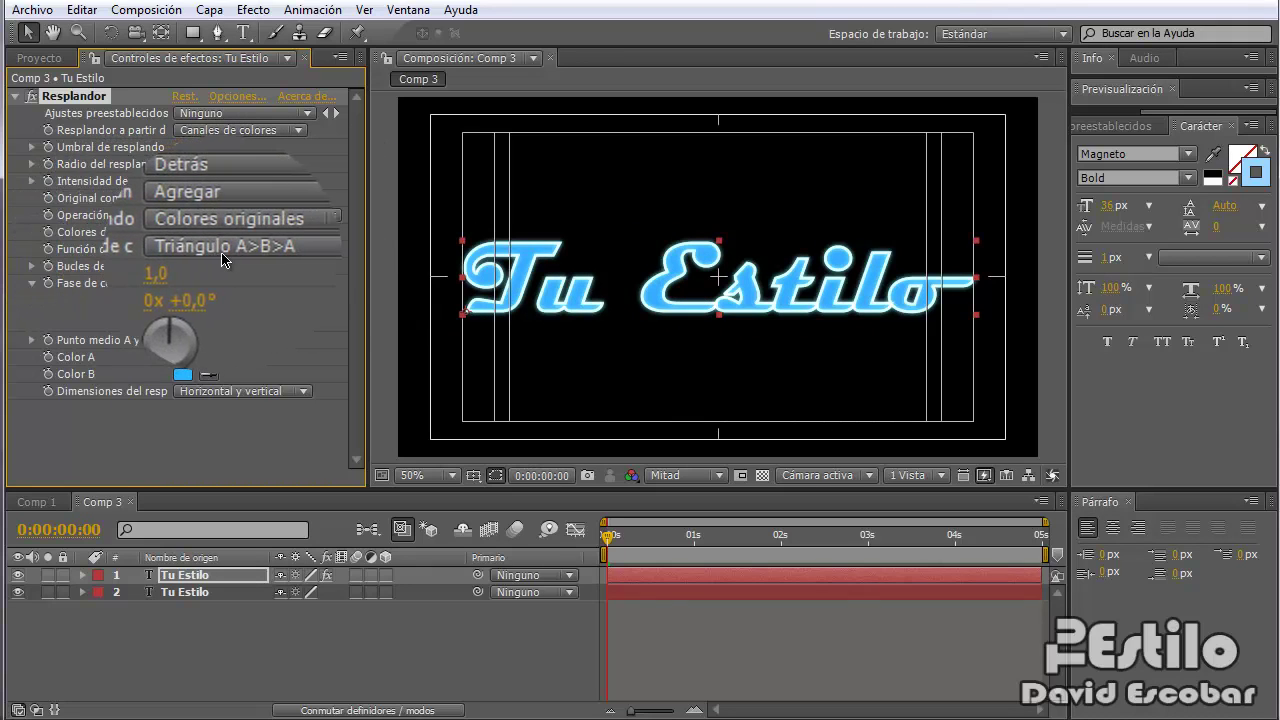
click(222, 254)
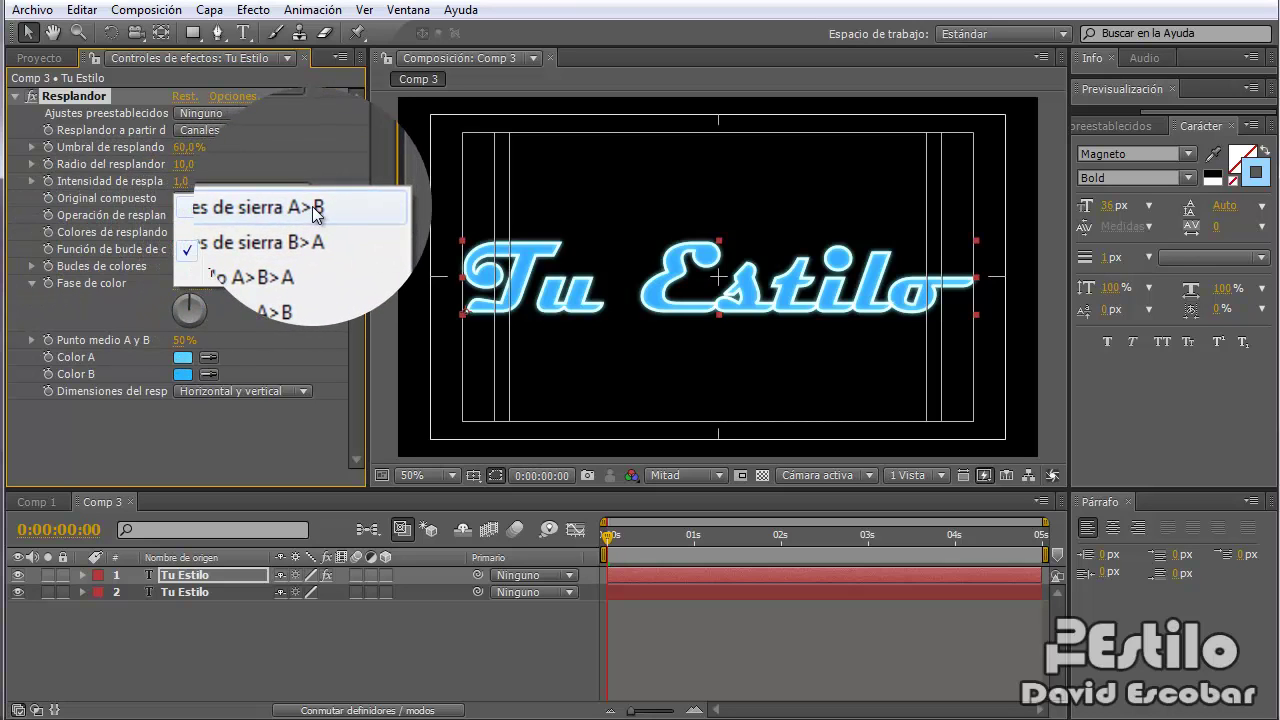
click(285, 232)
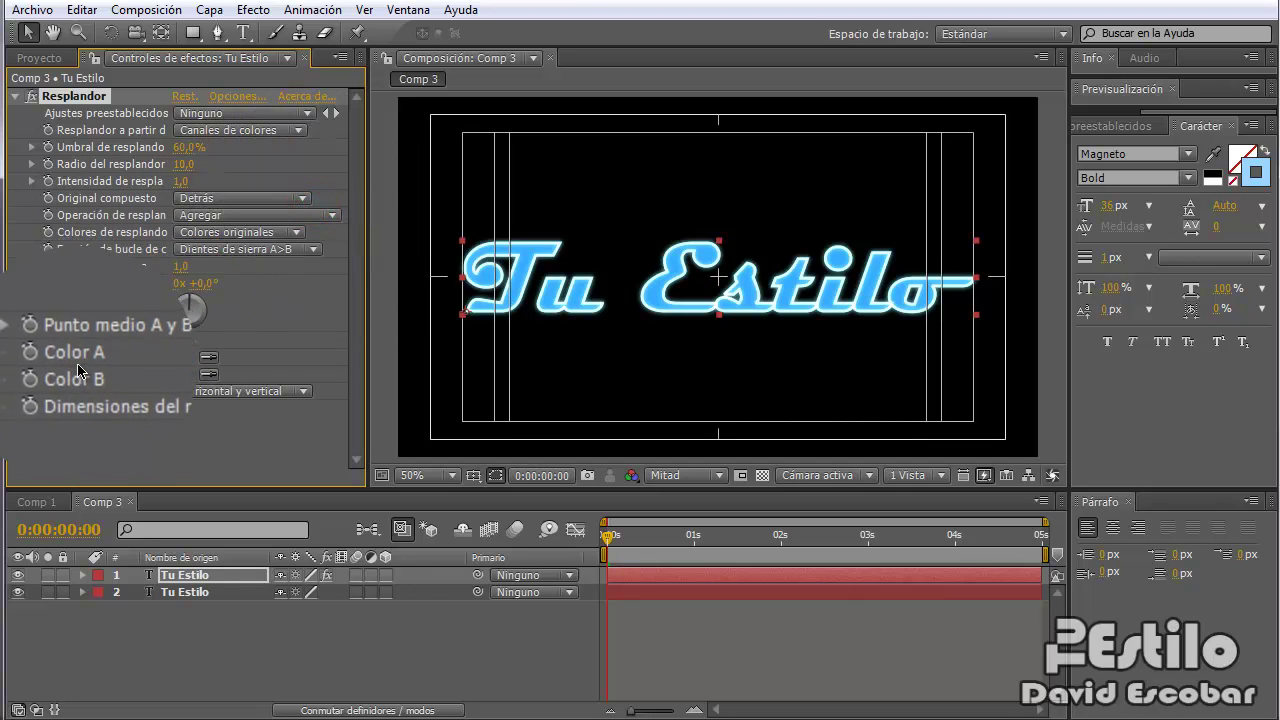
Step: Tune the glow to 63.5% threshold, 15 radius and 1.1 intensity
mouse_move(189, 147)
mouse_down()
mouse_move(163, 153)
mouse_move(166, 165)
mouse_up()
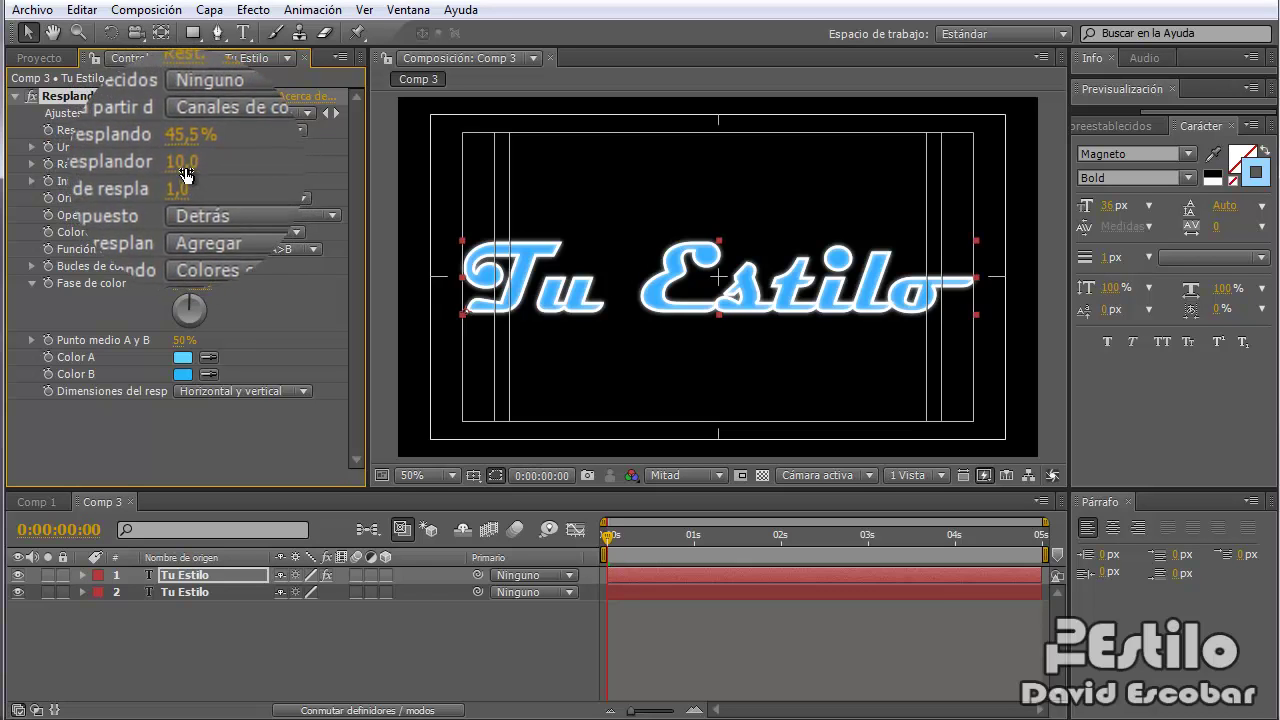
drag(176, 165, 200, 165)
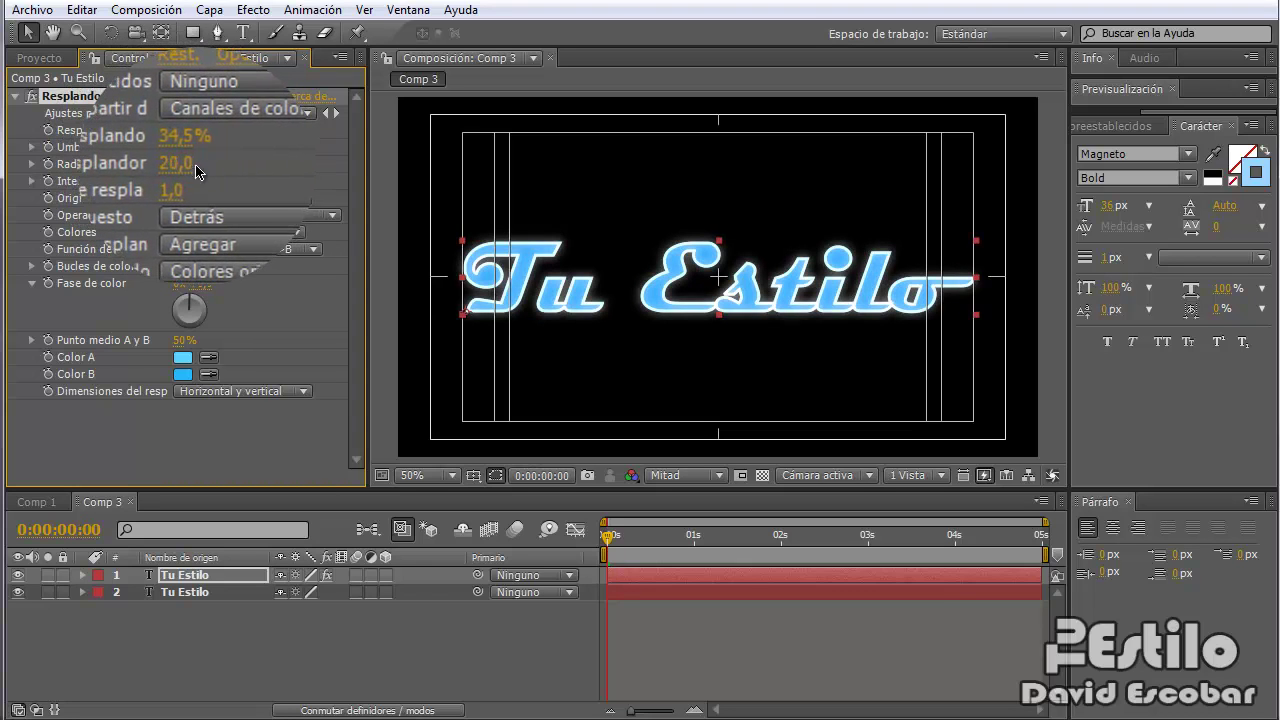
mouse_move(201, 165)
mouse_down()
mouse_move(165, 160)
mouse_move(197, 154)
mouse_up()
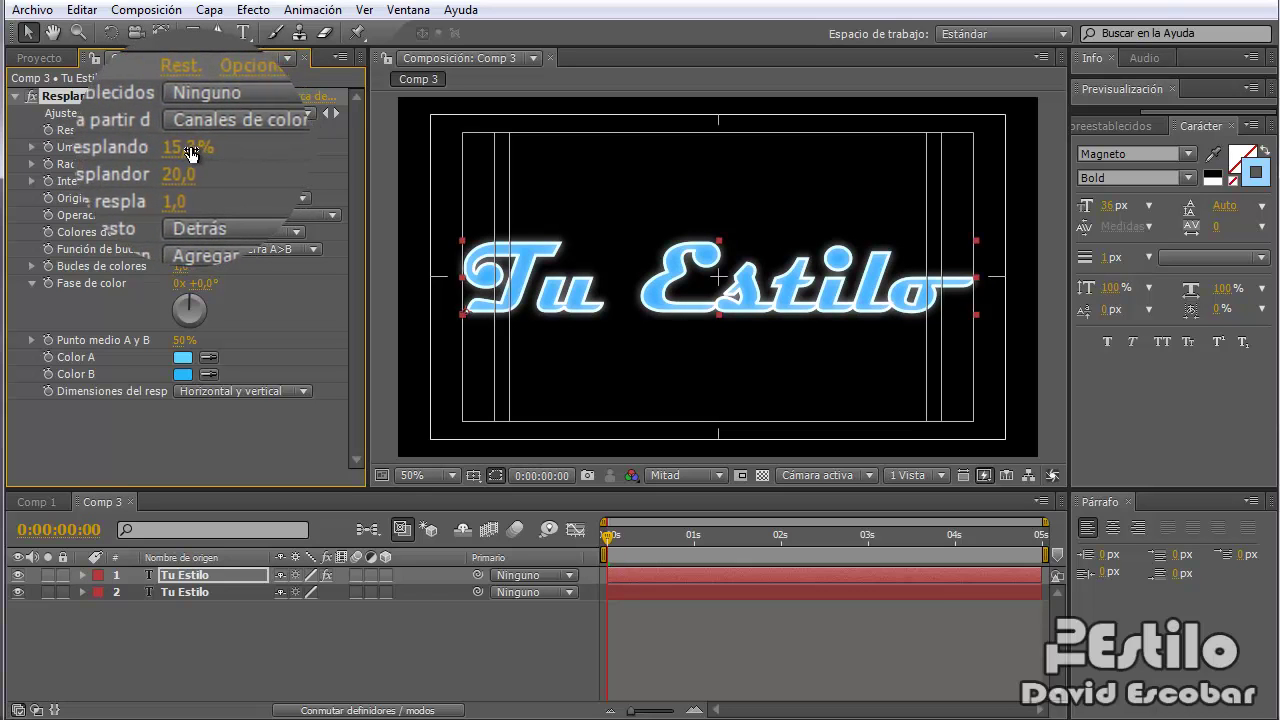
drag(187, 181, 227, 150)
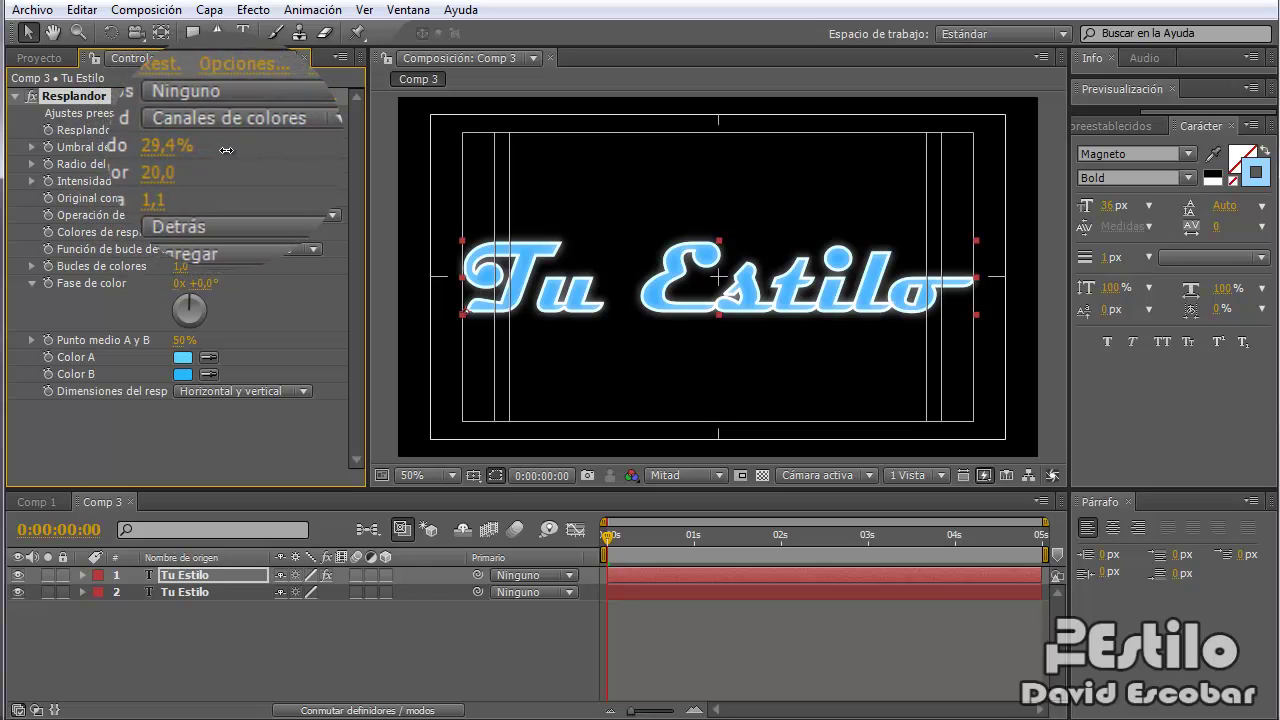
drag(186, 147, 286, 157)
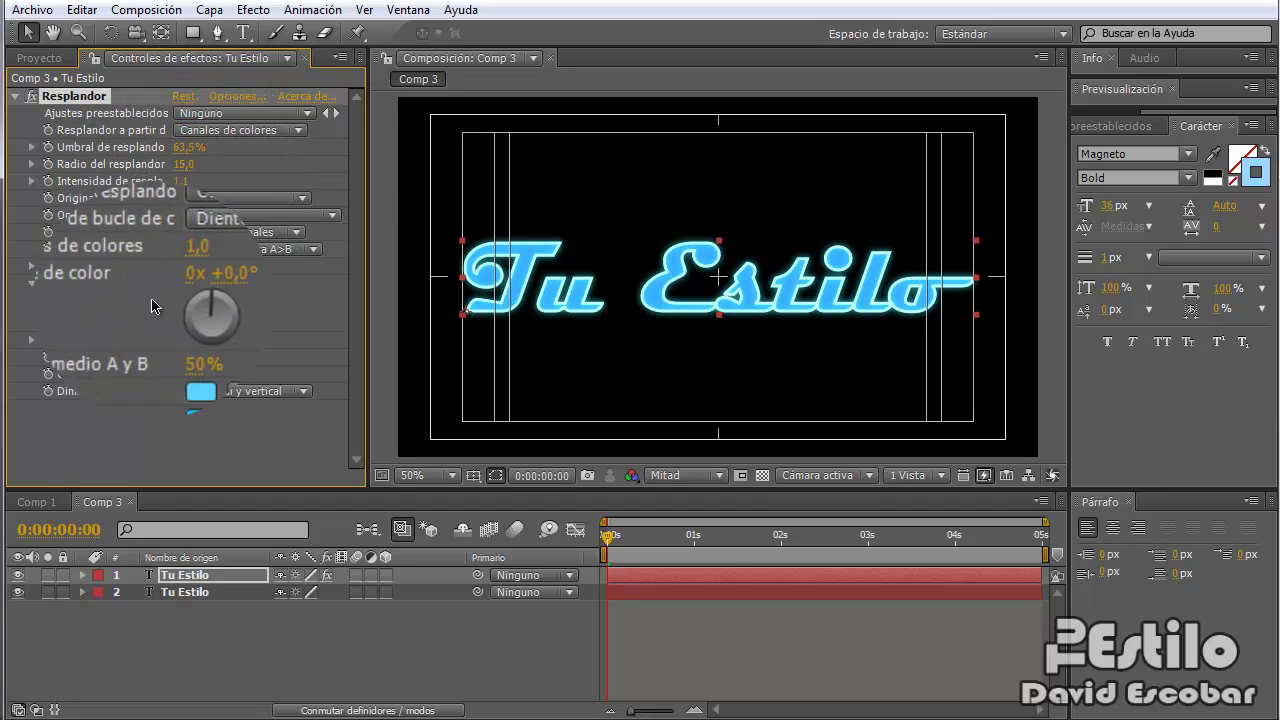
Step: Try Colores A y B for the glow colours, then revert to Colores originales
click(232, 232)
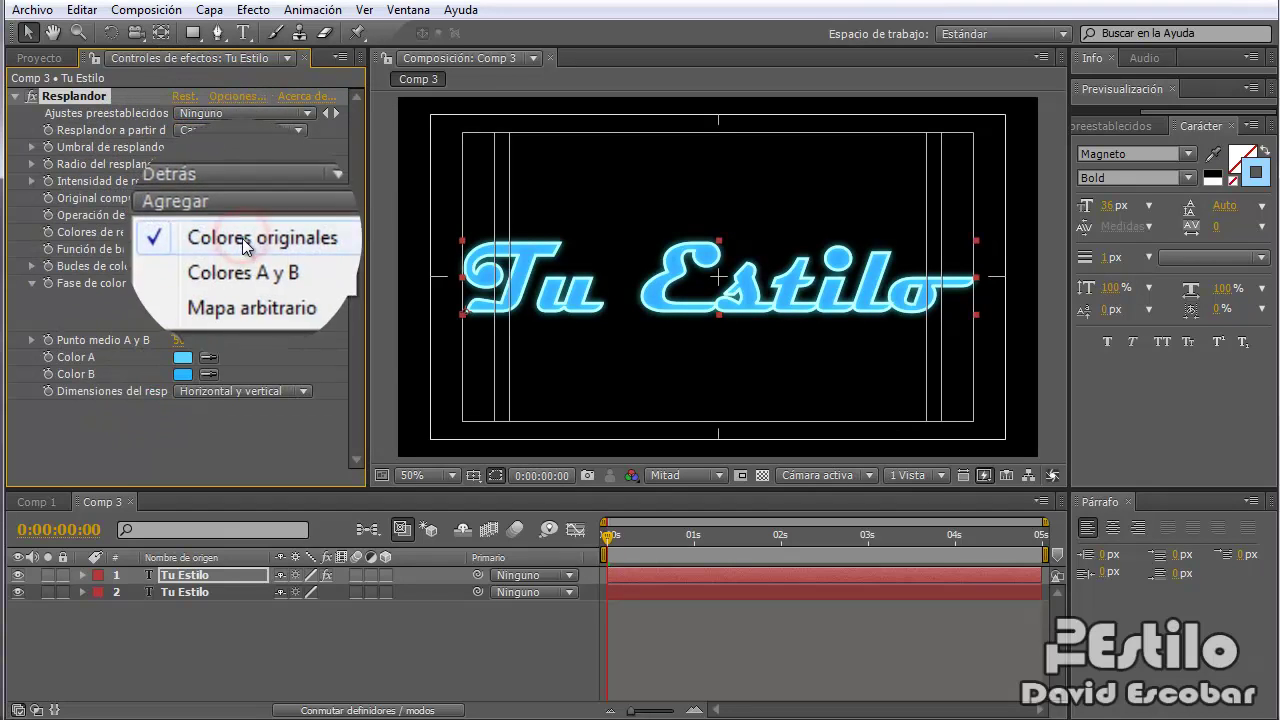
click(244, 259)
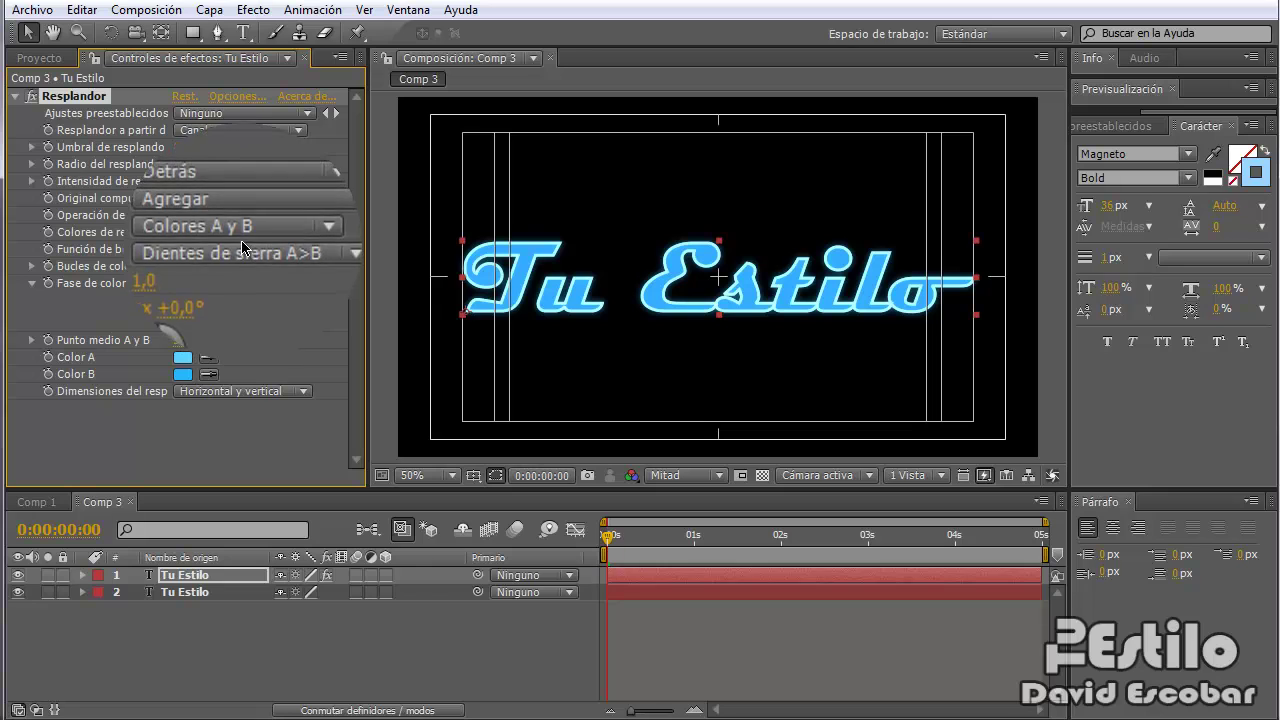
click(262, 215)
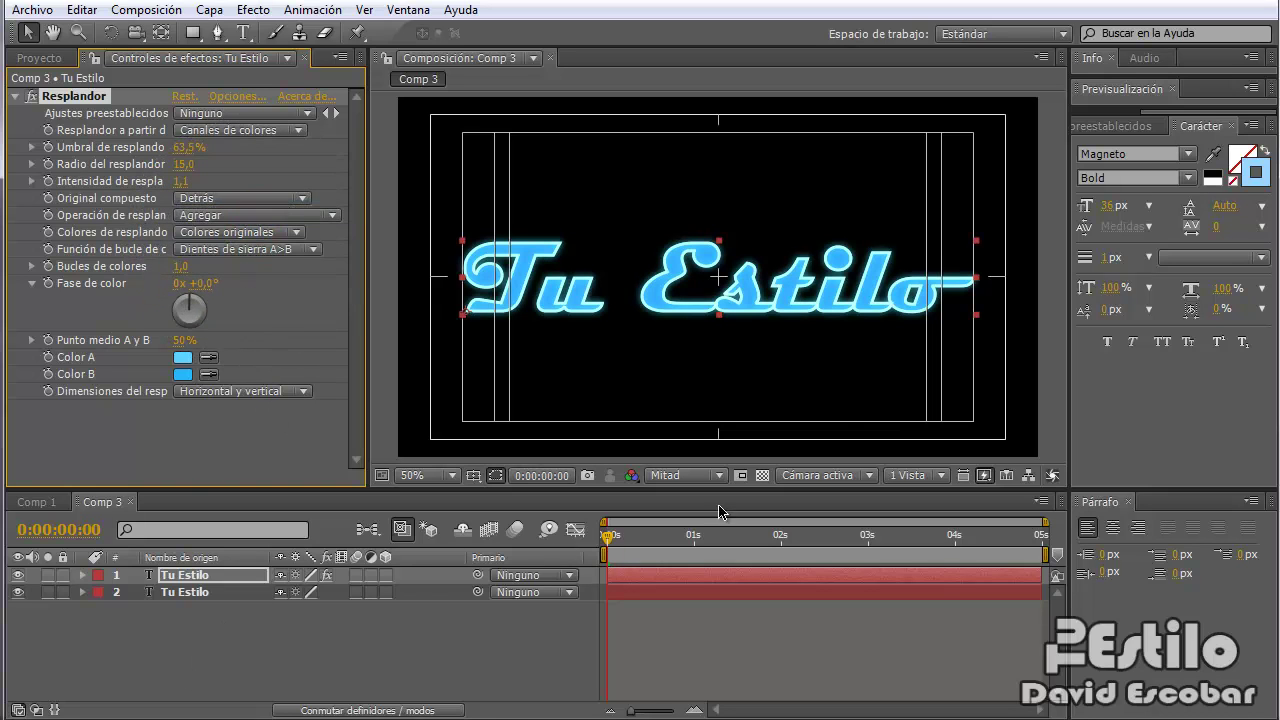
Step: Search Effects & Presets for 'flu' and drag Fluorescent Light onto the top Tu Estilo layer
click(1105, 126)
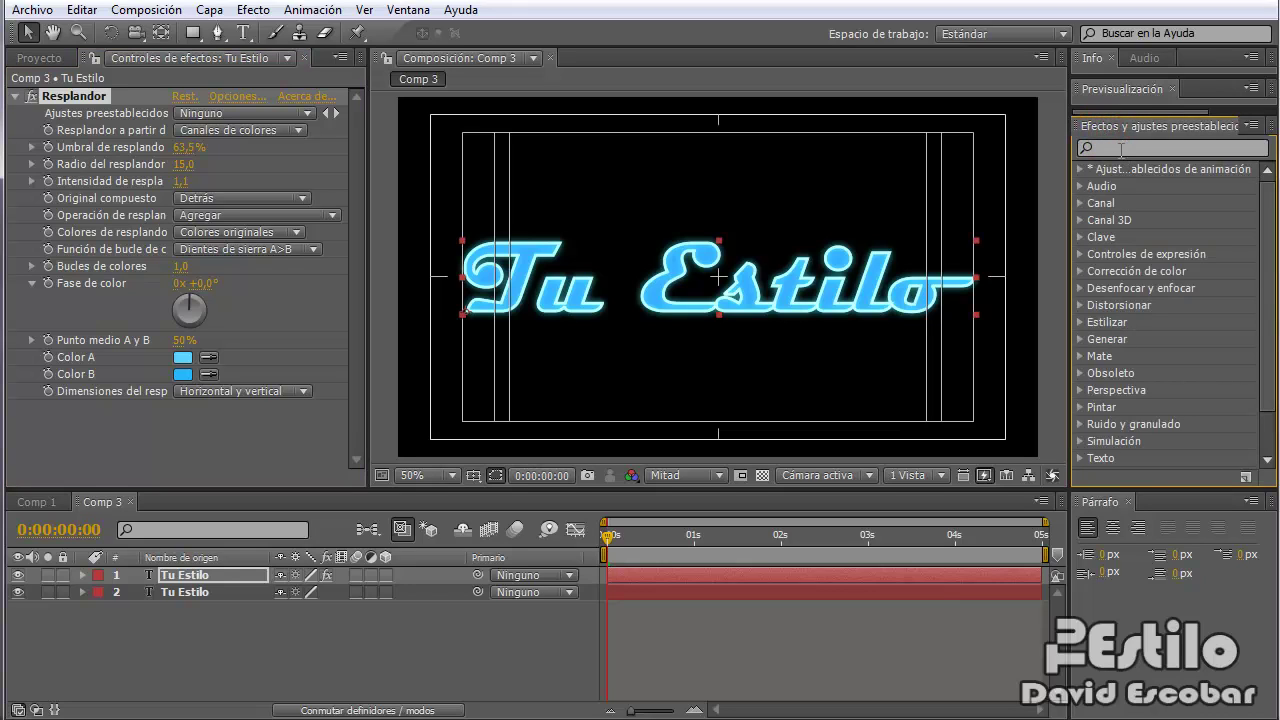
click(1119, 149)
text(fl)
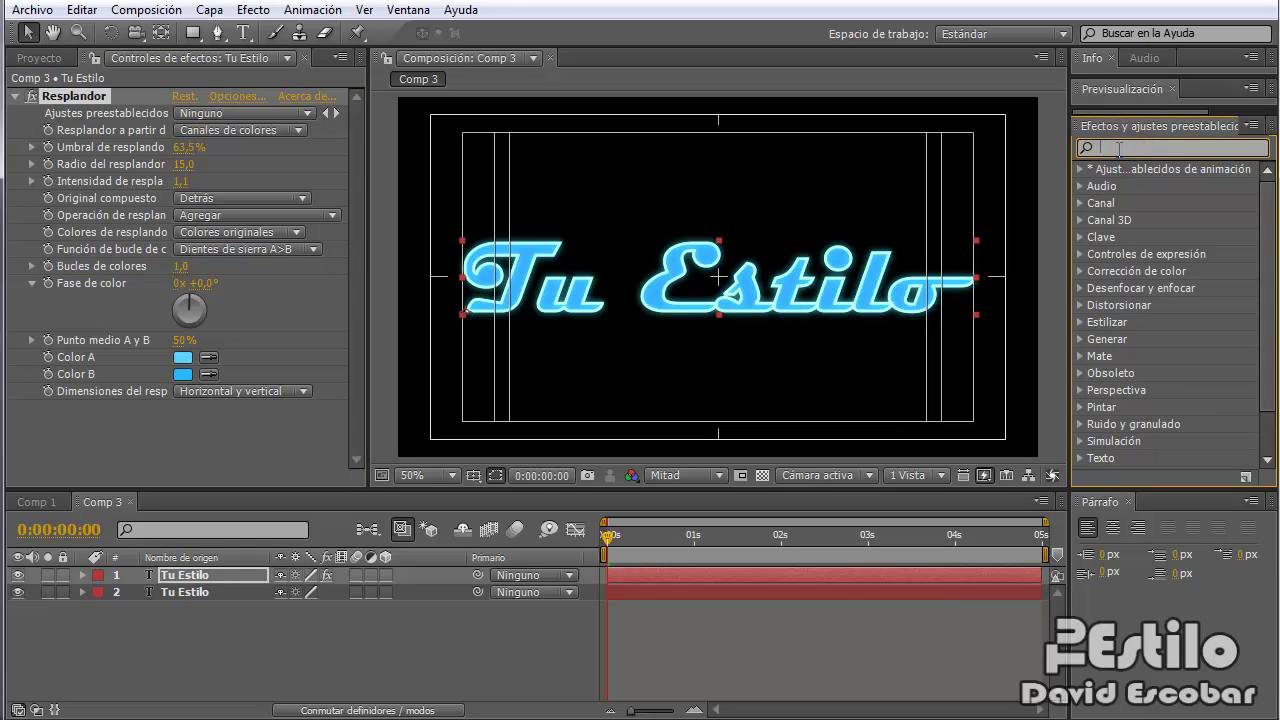
text(ou)
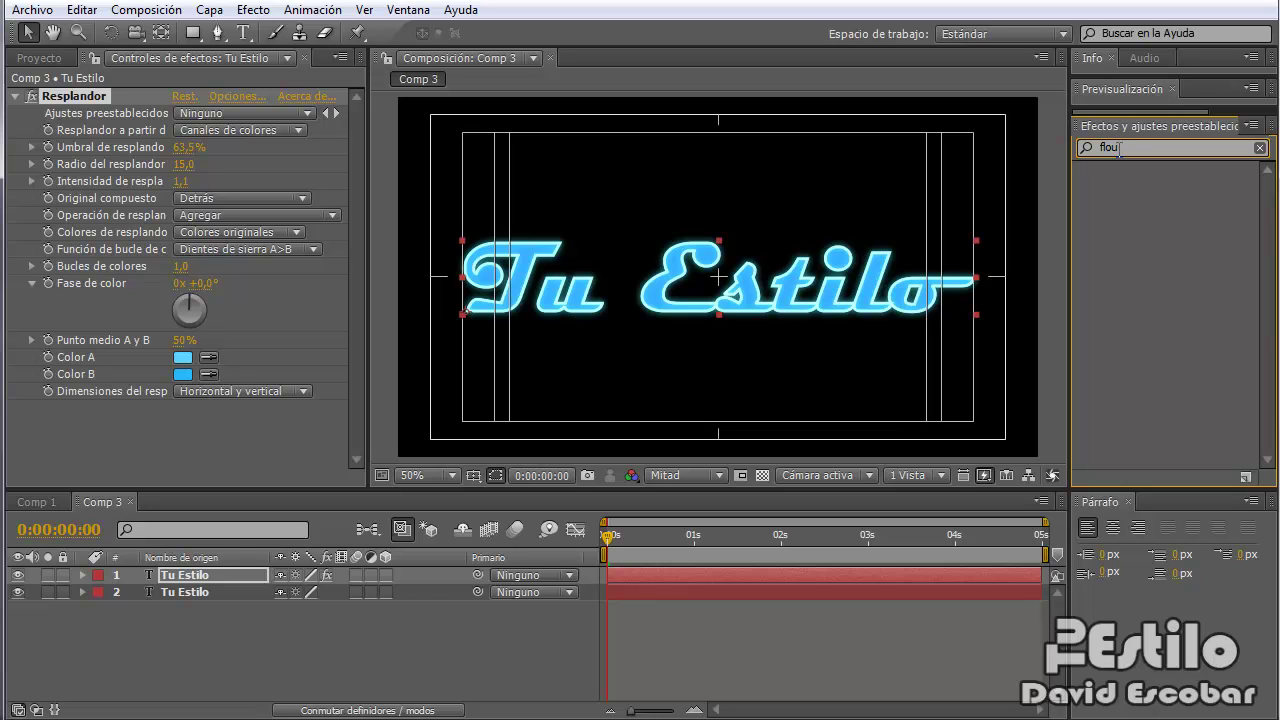
key(BackSpace)
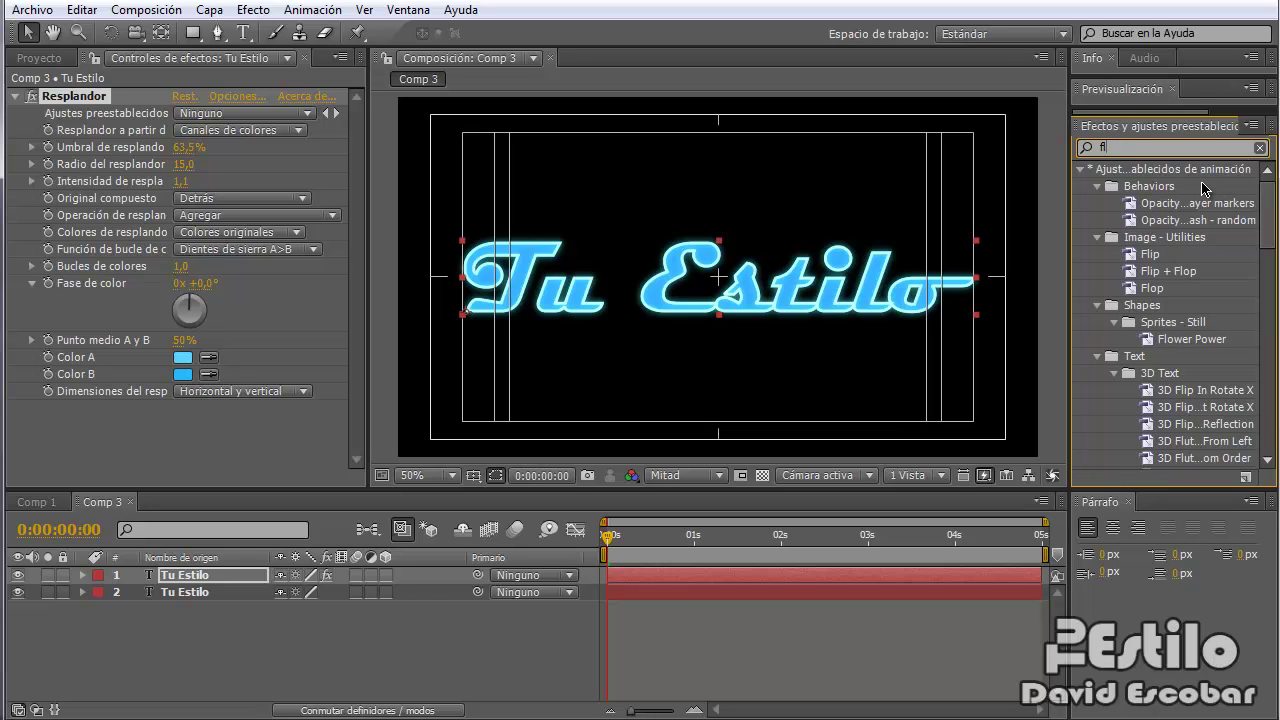
text(u)
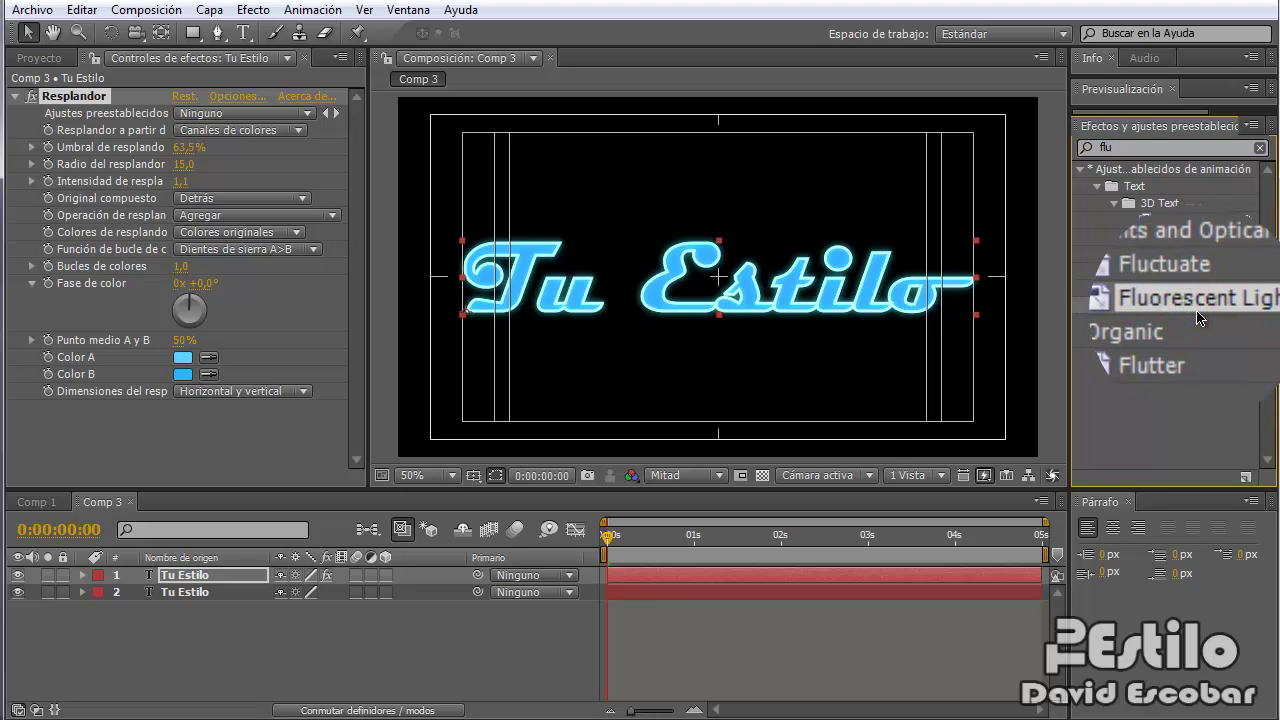
drag(1189, 305, 180, 595)
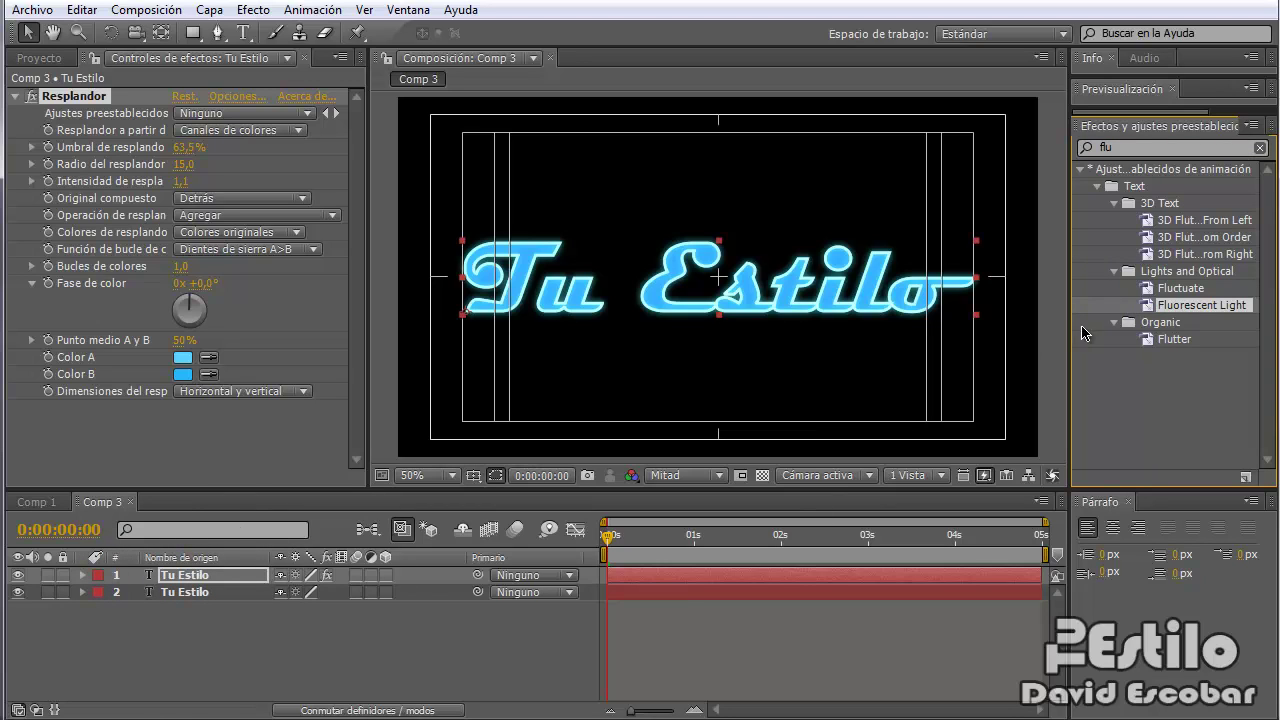
drag(1195, 305, 194, 576)
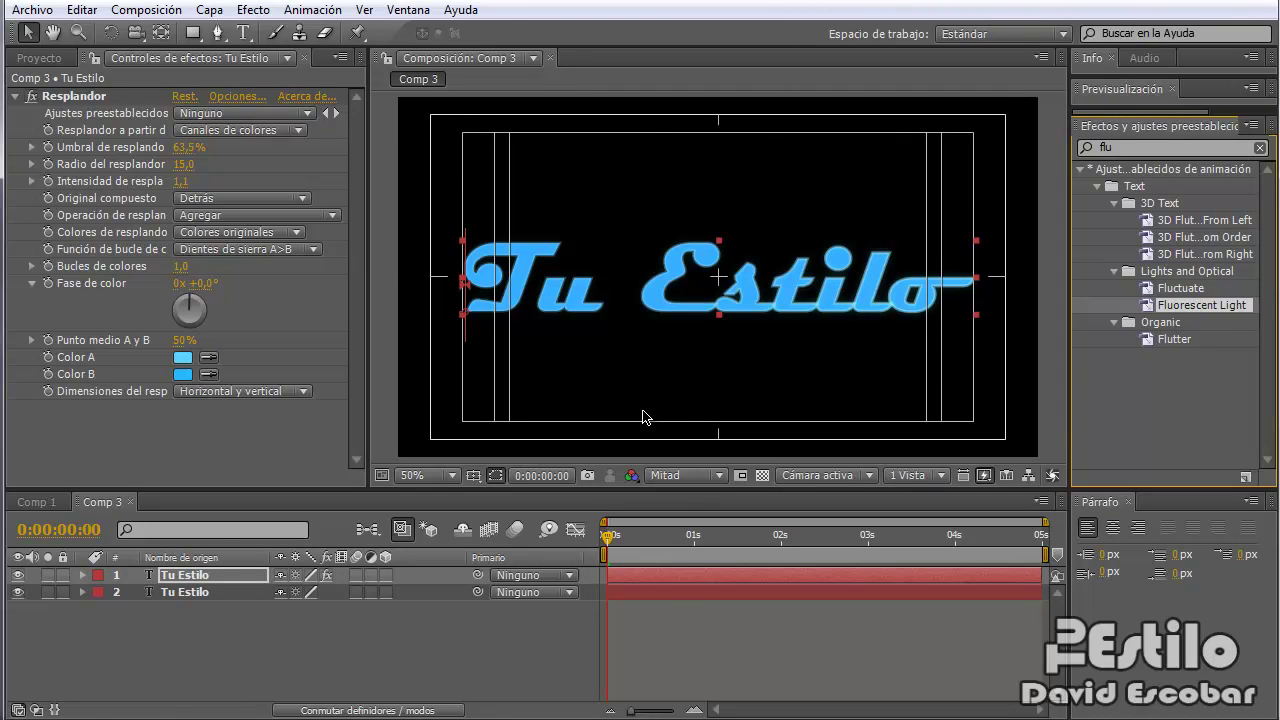
Step: Preview the Fluorescent Light flicker, then expand the top text layer's properties
key(space)
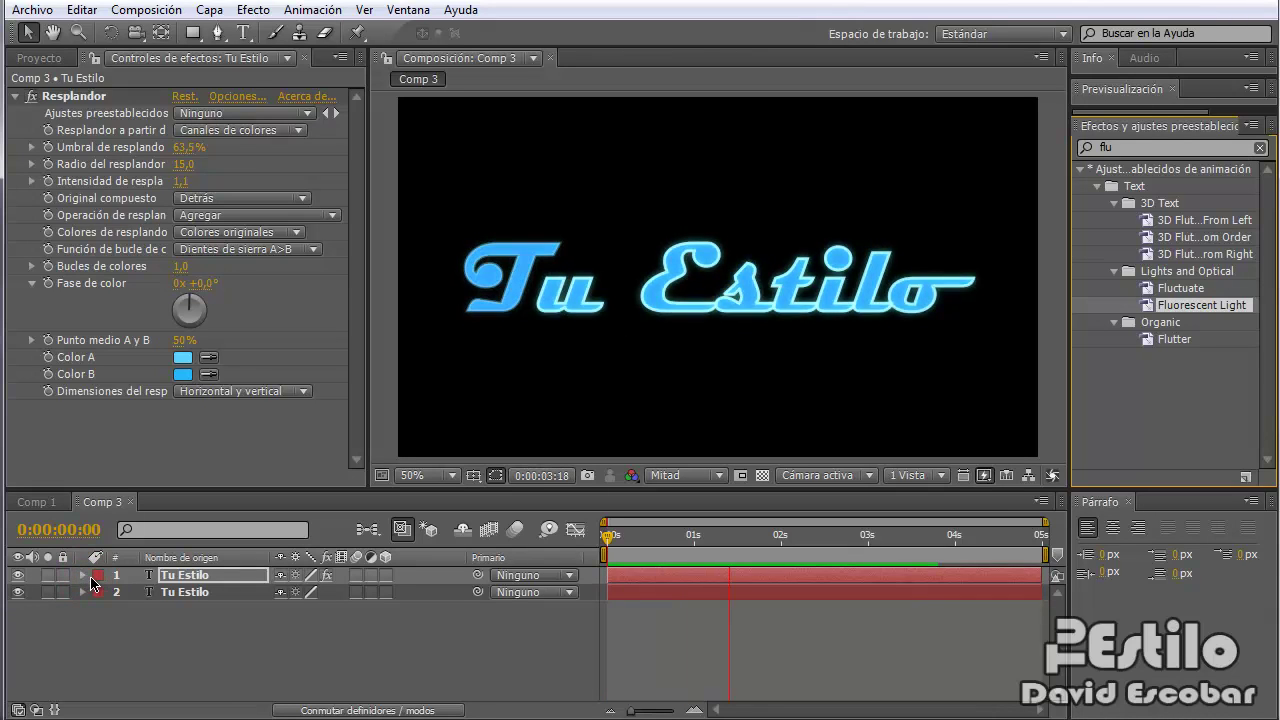
click(90, 583)
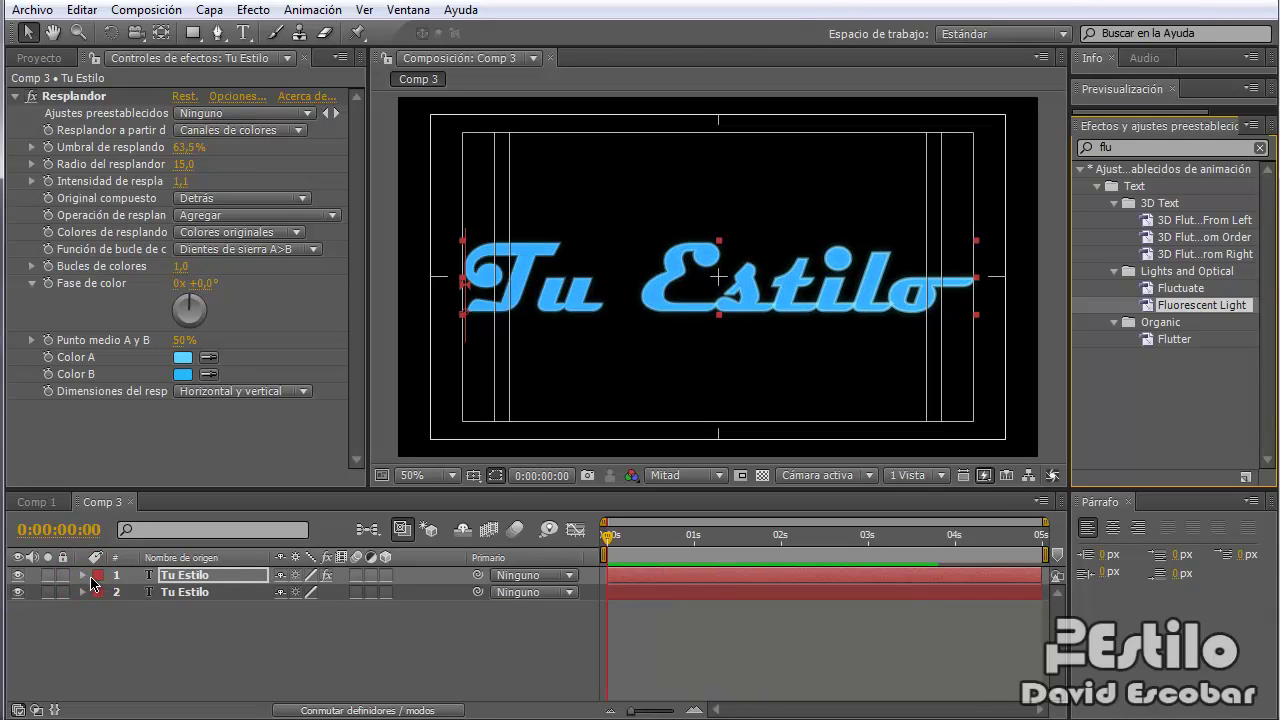
click(82, 575)
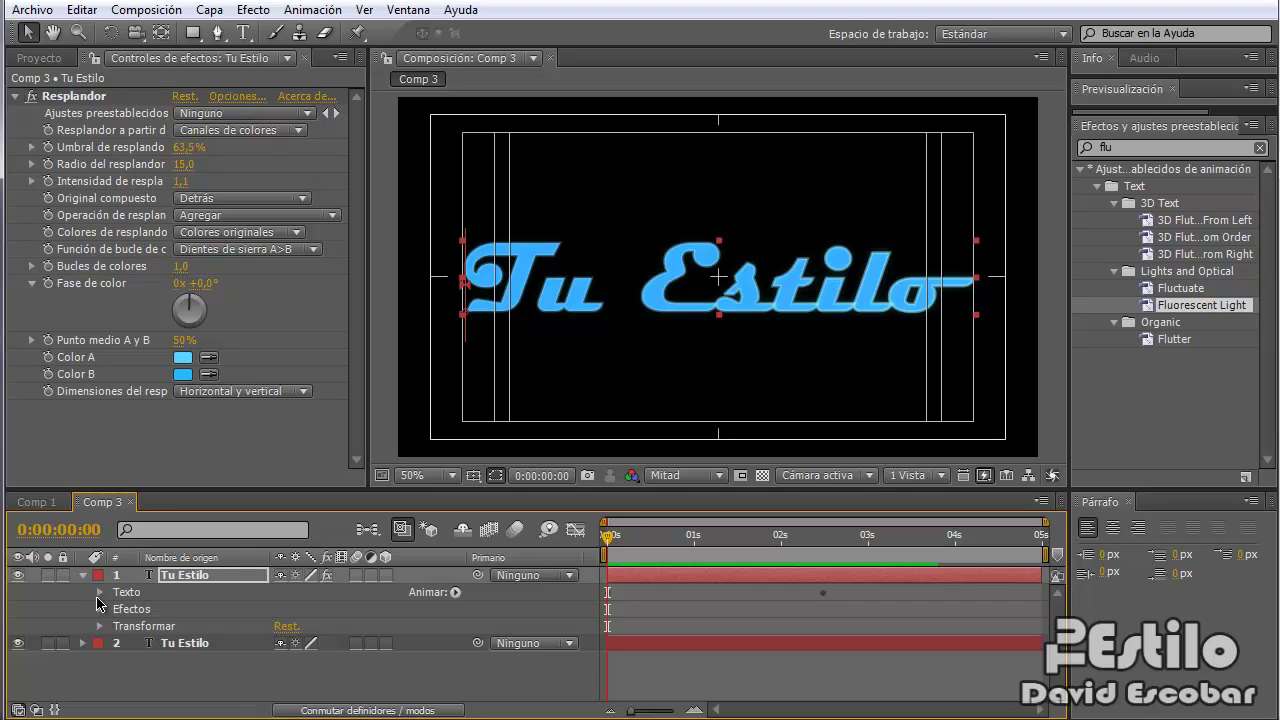
Step: Expand Texto > Animación 1 > Selector de gama 1 and raise the first Desplazamiento keyframe from -15% to about 62%
click(100, 593)
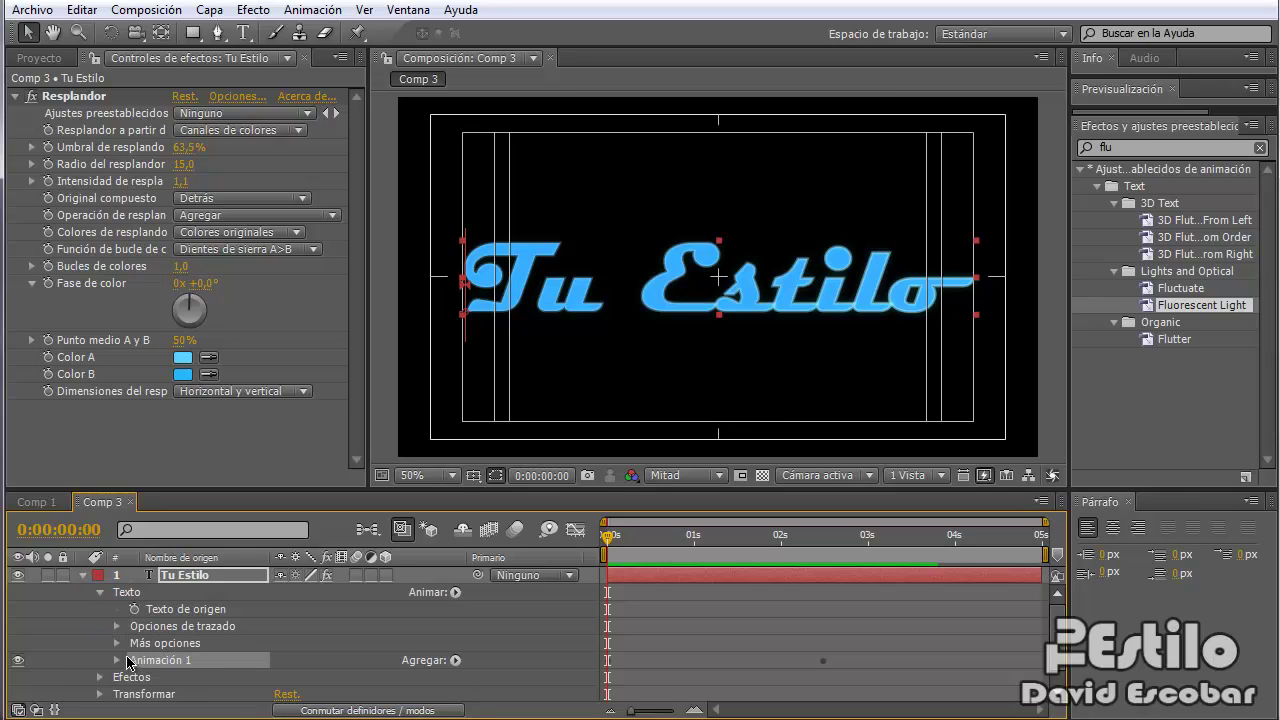
click(117, 660)
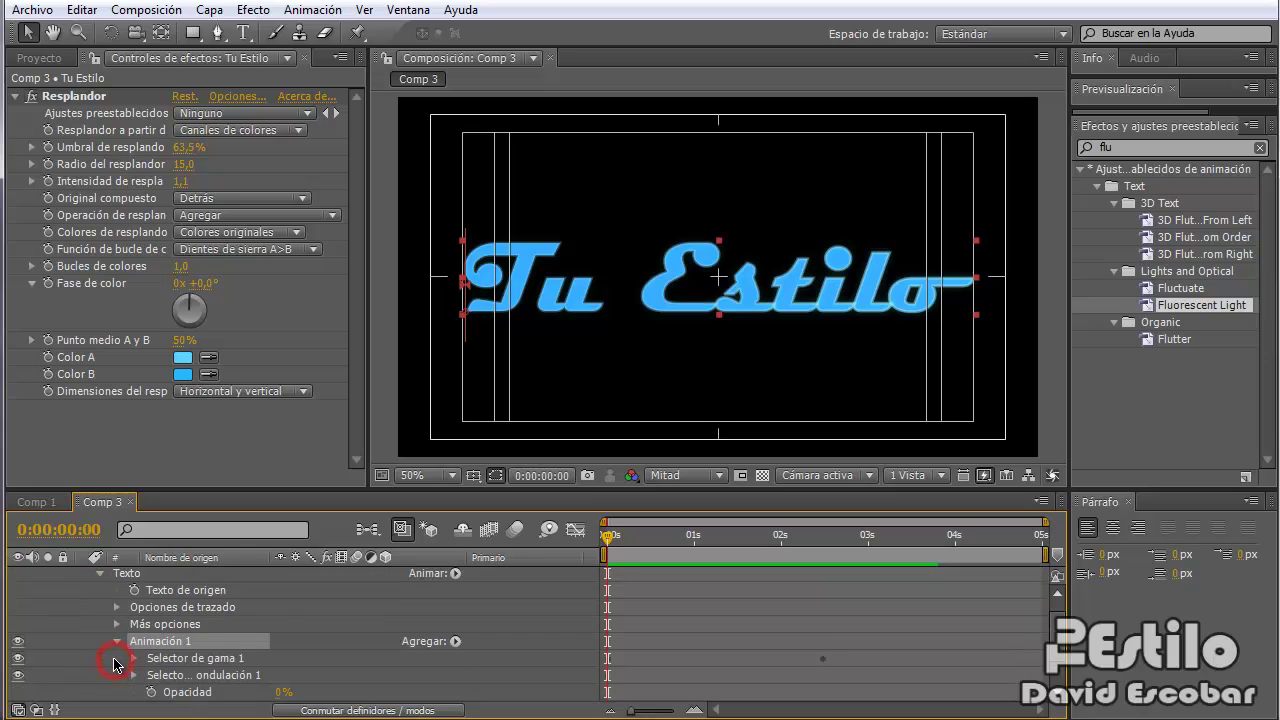
scroll(120, 665, down, 2)
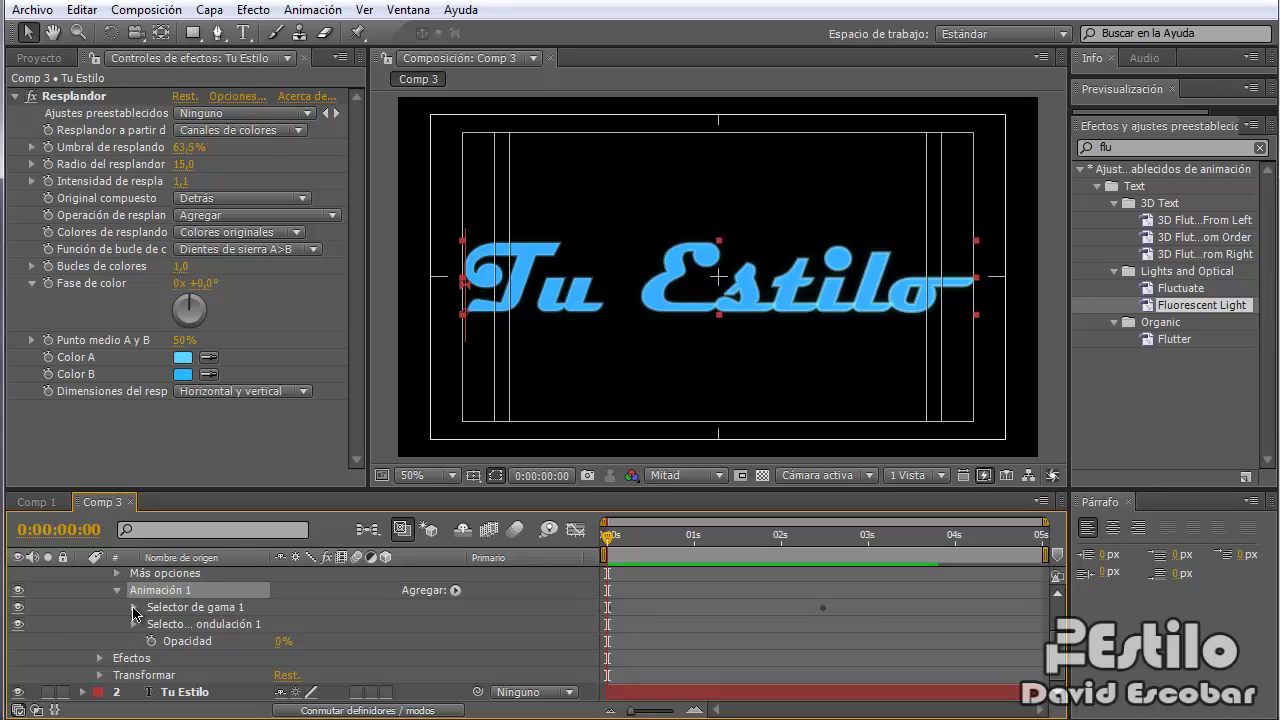
click(134, 608)
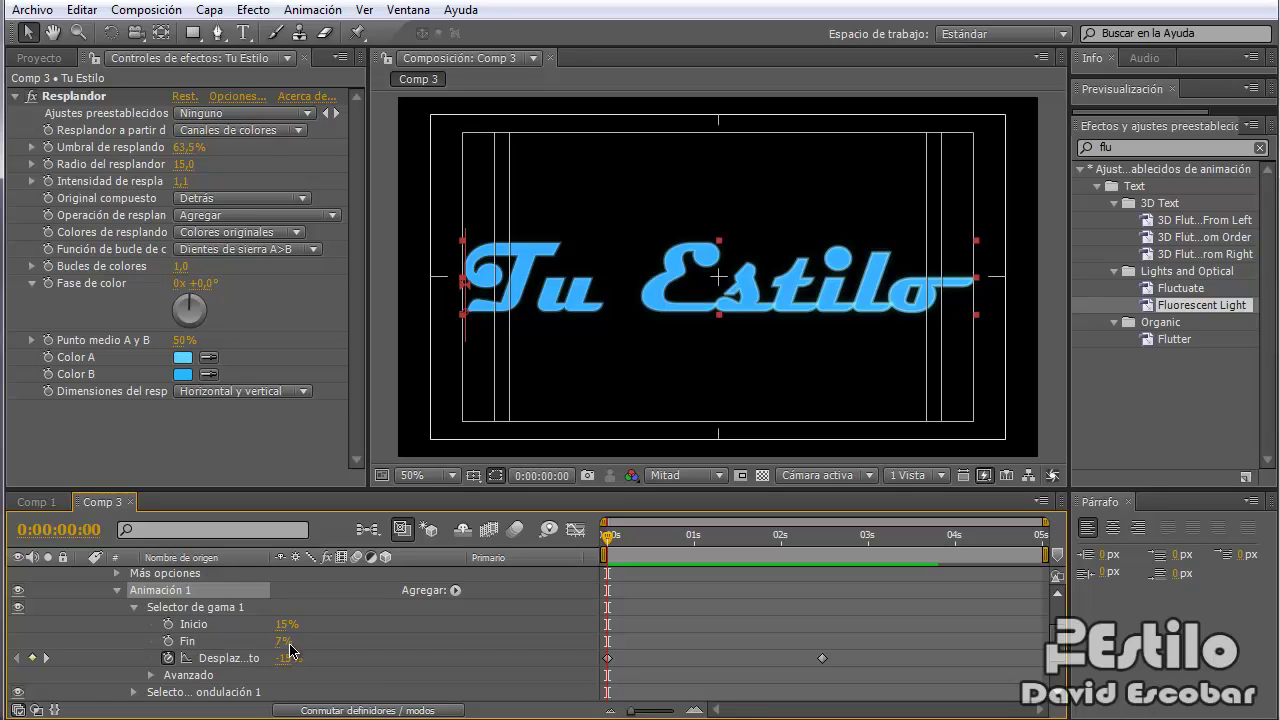
drag(288, 658, 332, 663)
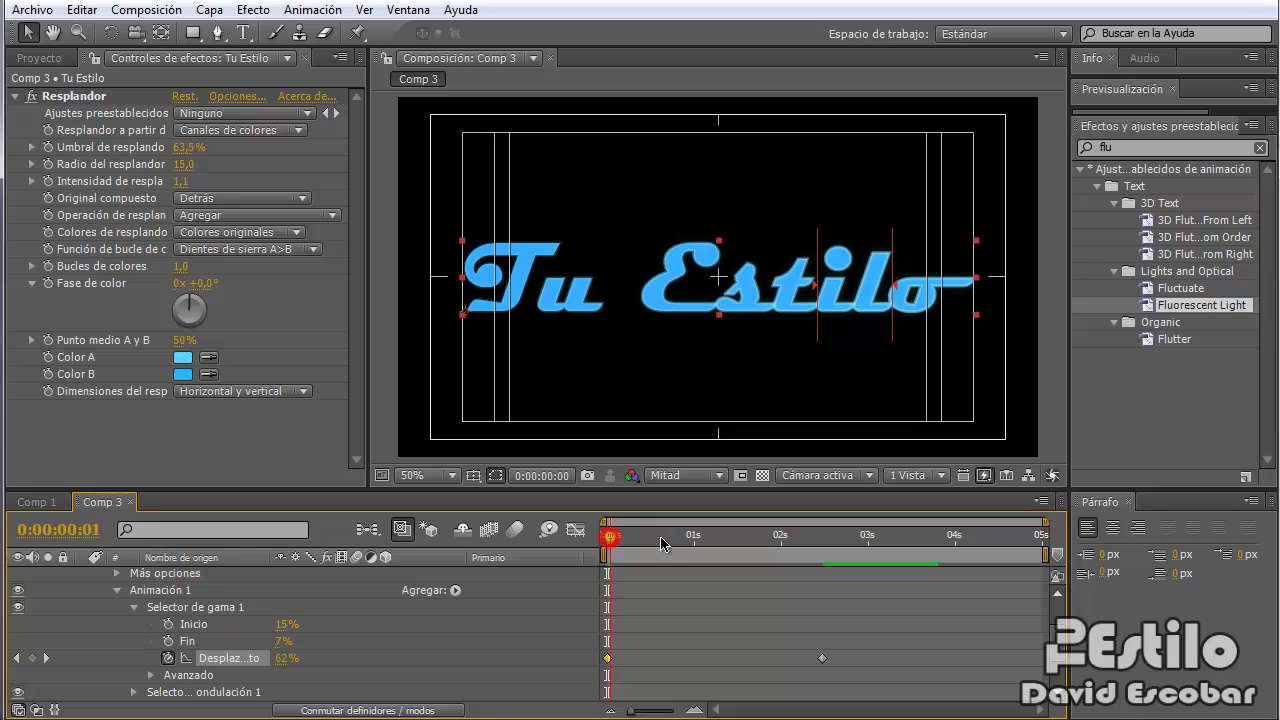
Step: Lower the Desplazamiento keyframe at 2:12 to 81%
drag(610, 541, 827, 577)
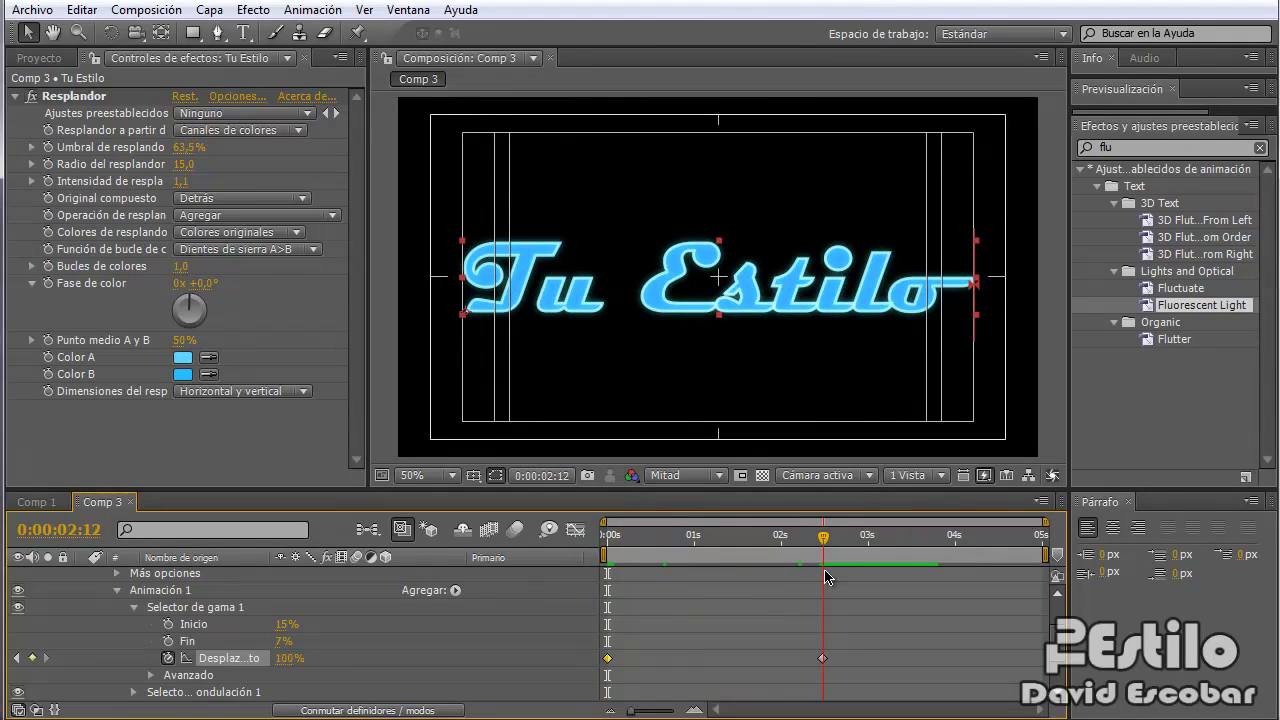
click(822, 658)
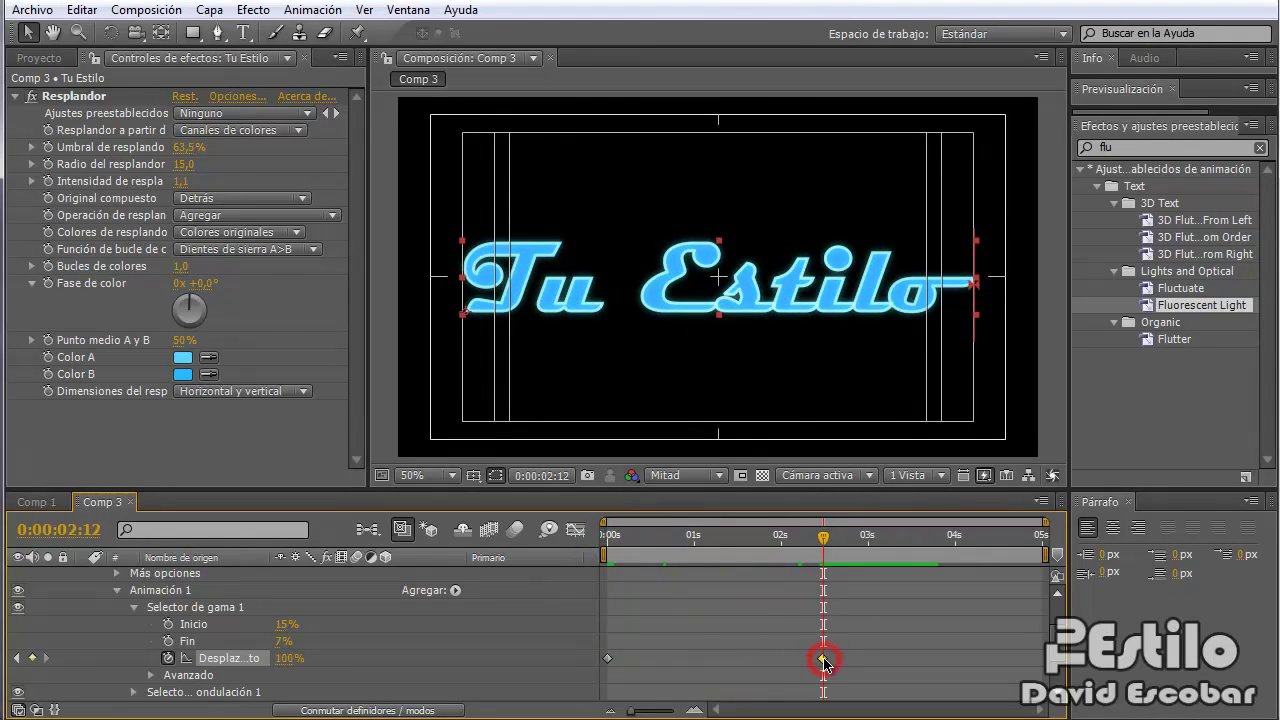
click(286, 658)
drag(298, 658, 286, 661)
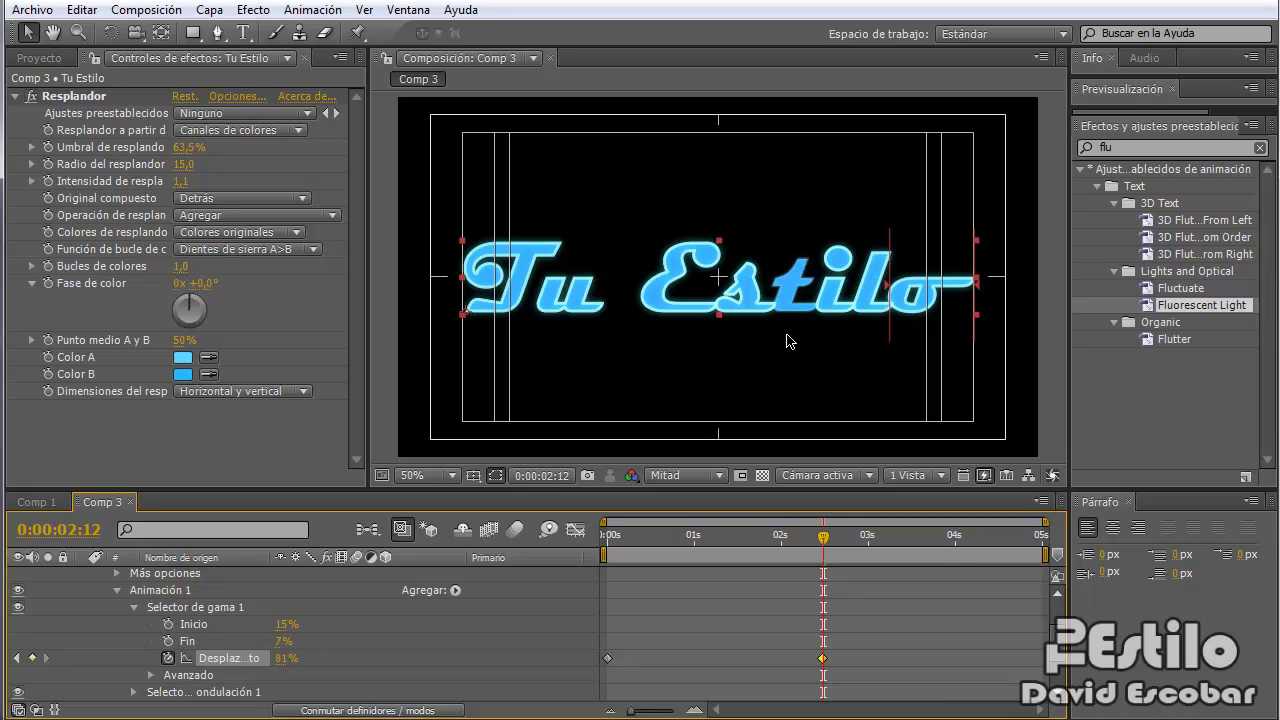
key(Page_Down)
key(Page_Down)
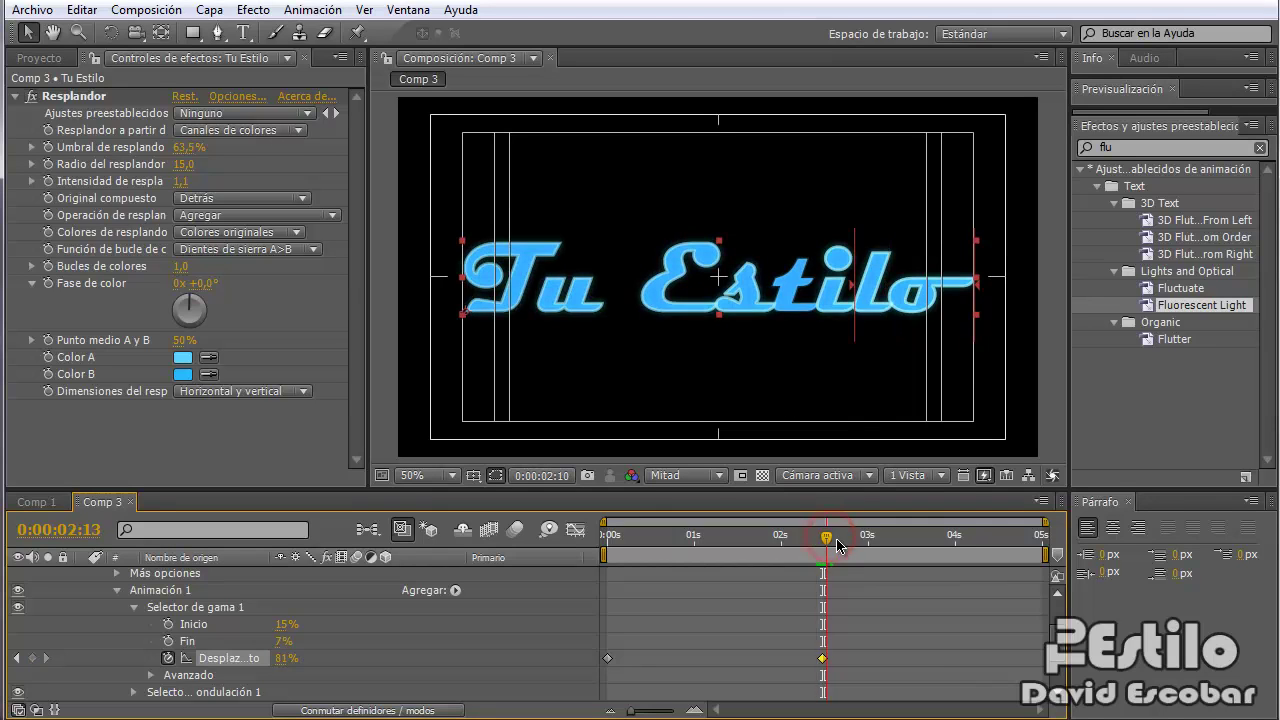
Step: At the composition start, set the range selector's Inicio to 28% and Fin to 20%, then preview
key(Home)
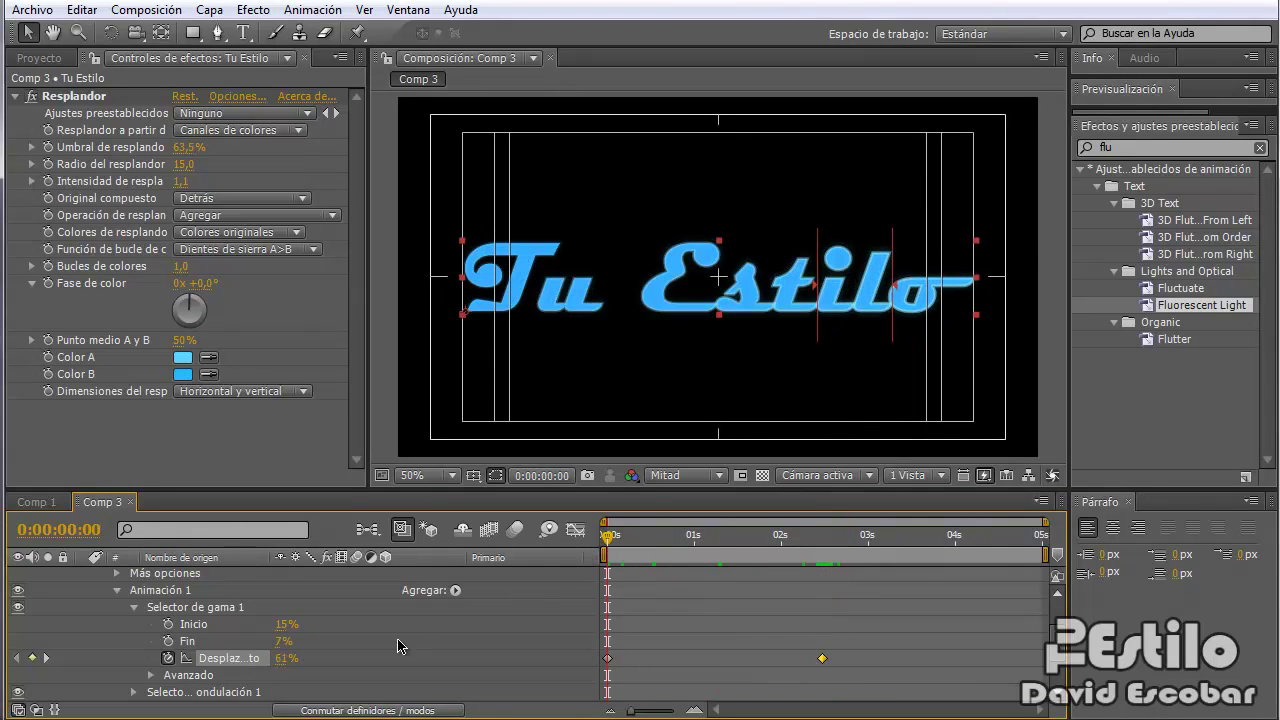
drag(280, 627, 295, 652)
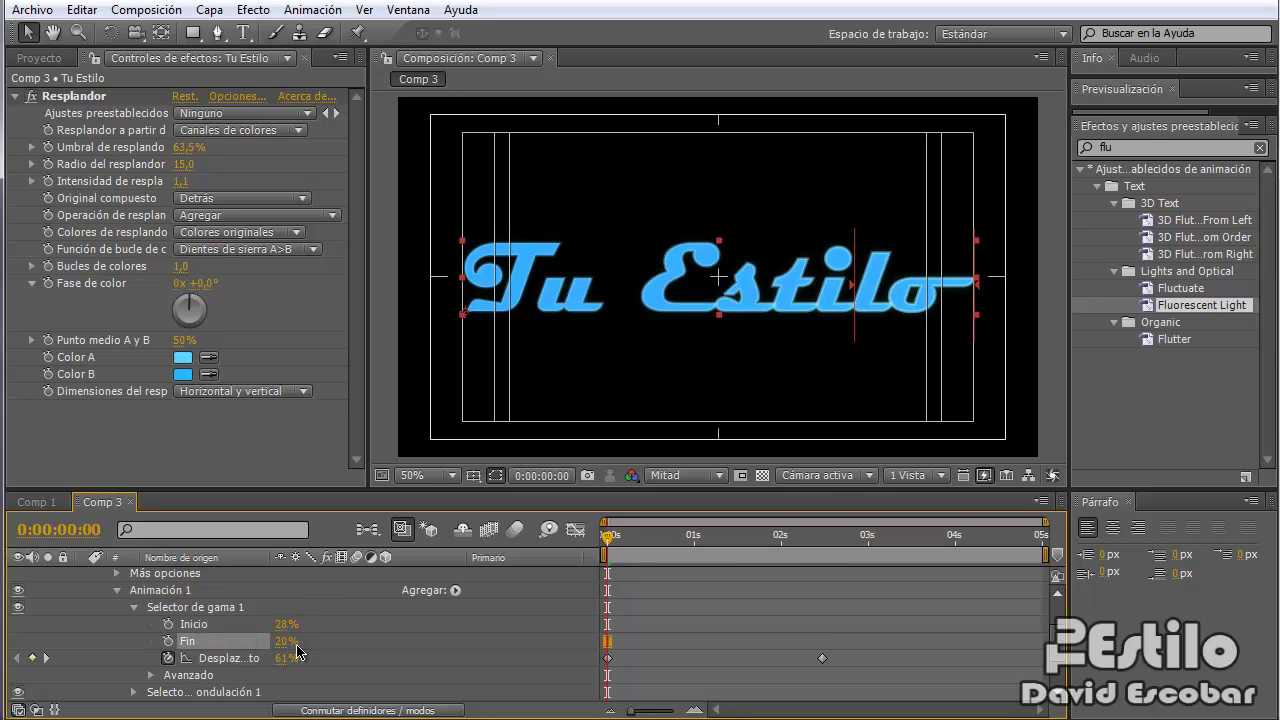
key(space)
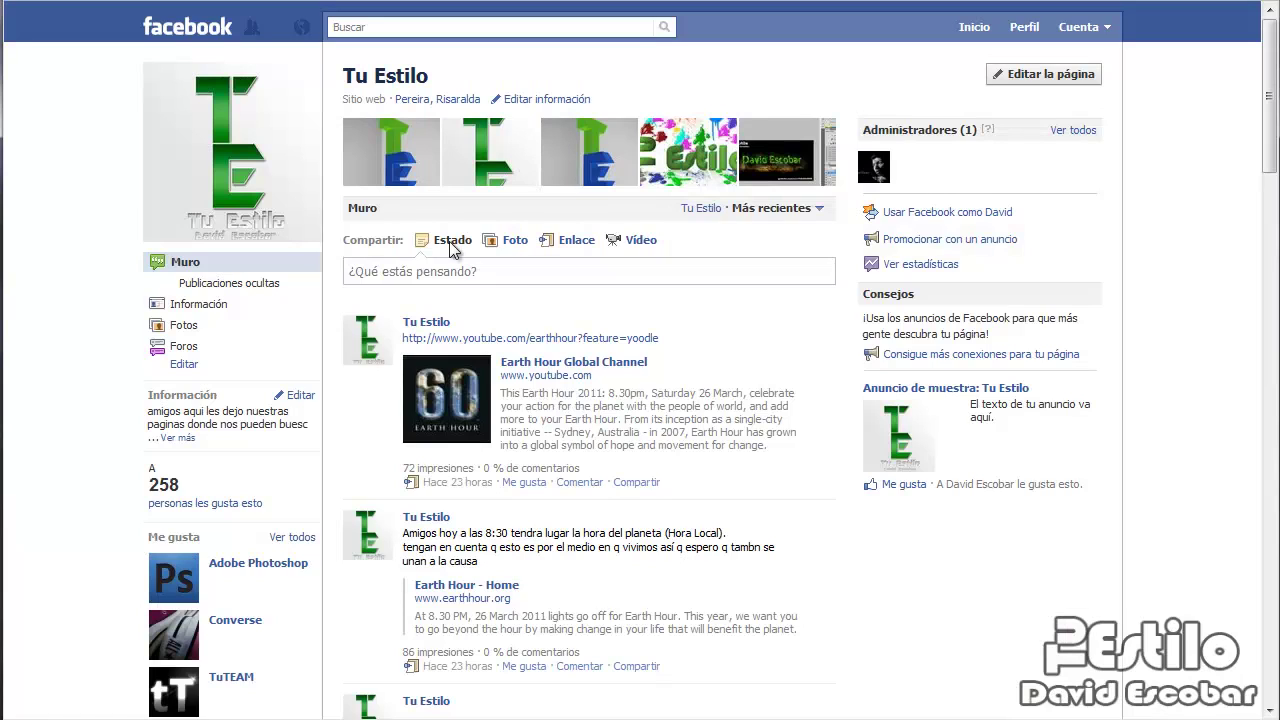
Step: Show the Tu Estilo Facebook page wall with its recent posts in the browser
mouse_move(295, 72)
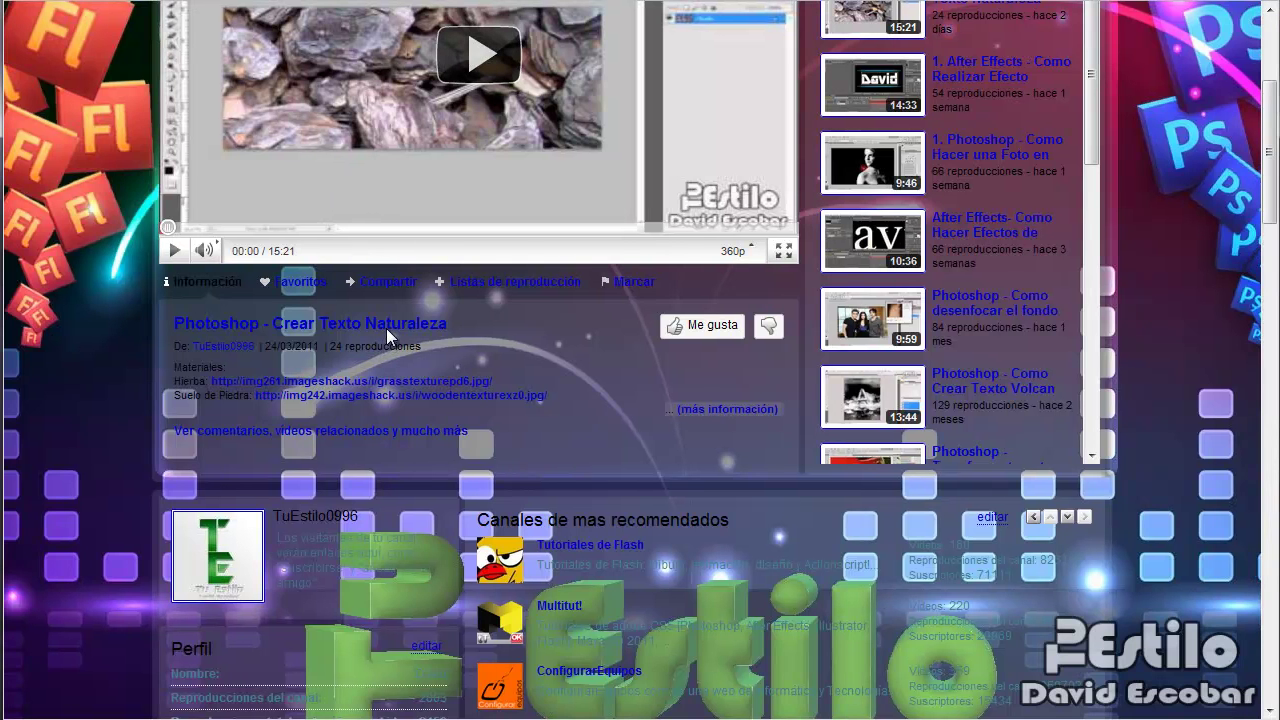
Step: Scroll the Tu Estilo YouTube channel down to the subscriber grid and back up to the featured video
scroll(388, 337, down, 3)
scroll(388, 337, down, 4)
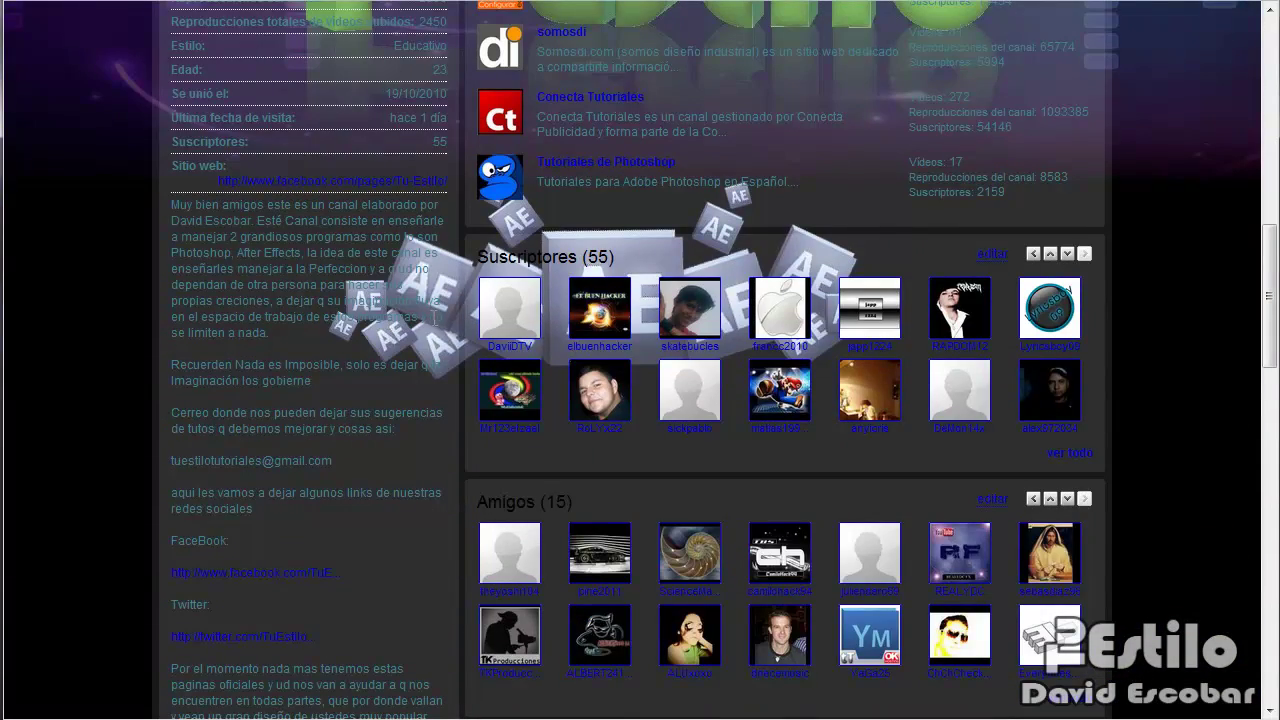
scroll(432, 317, up, 4)
scroll(432, 317, up, 3)
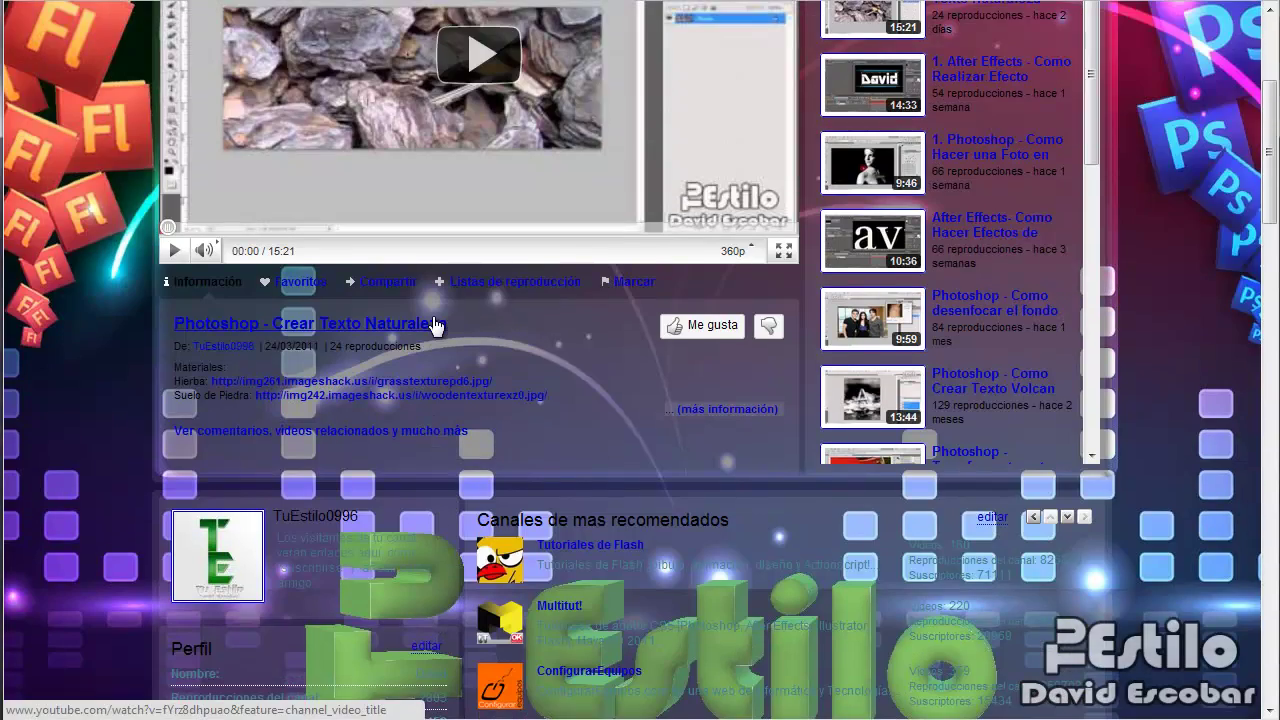